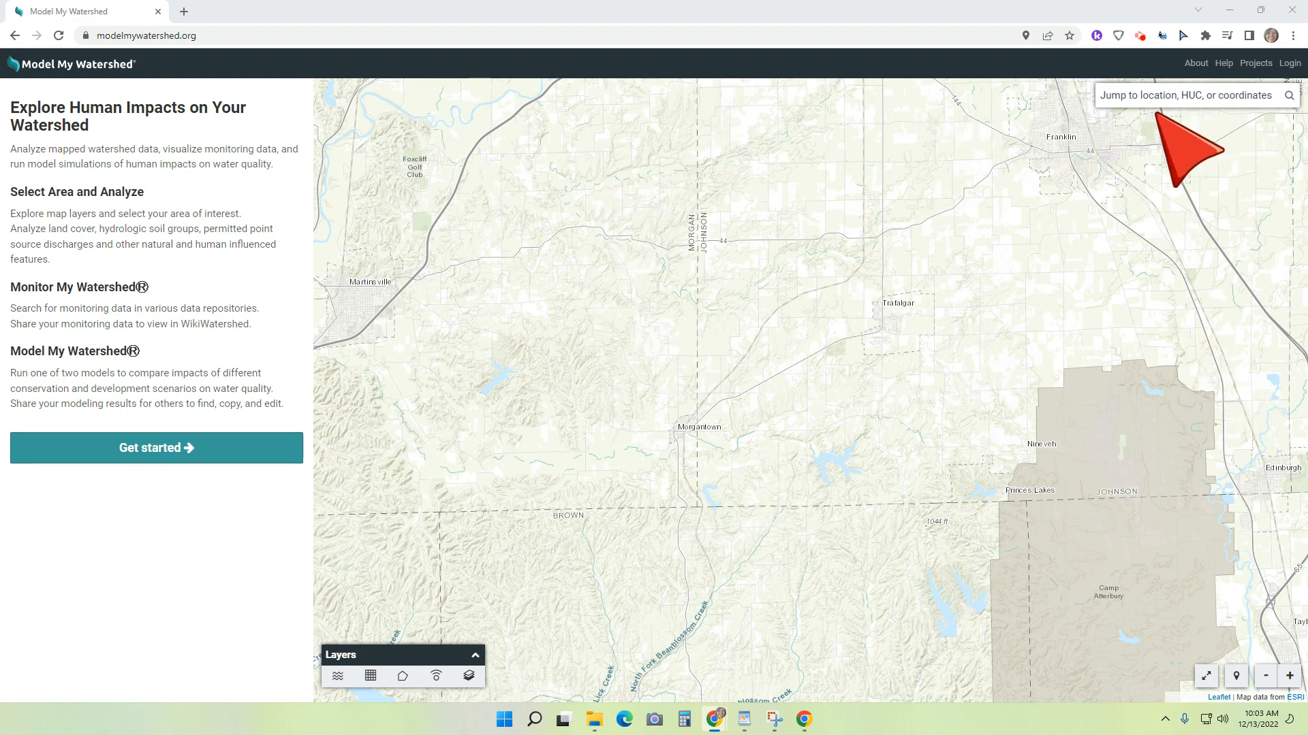
# Step: Start an area selection with School Districts as the predefined boundary type and select the district around Morgantown
pyautogui.click(176, 447)
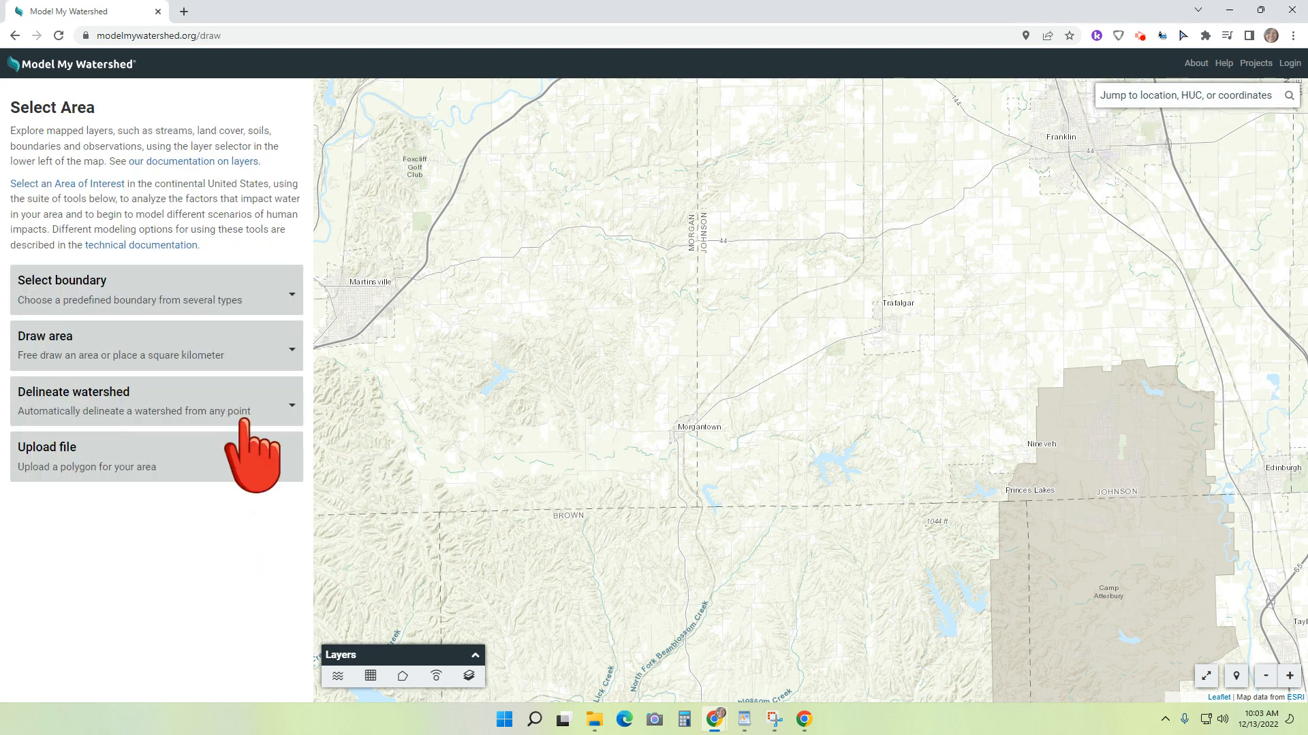
pyautogui.click(283, 285)
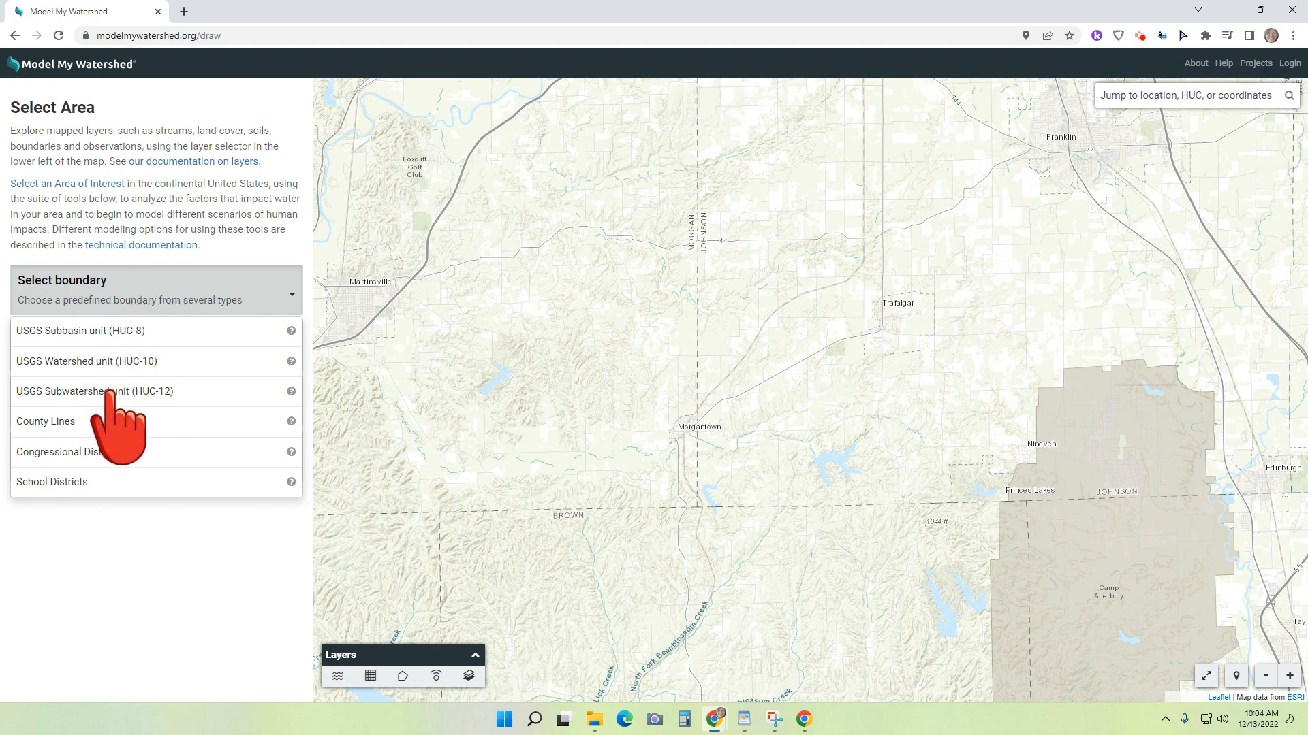
pyautogui.click(113, 480)
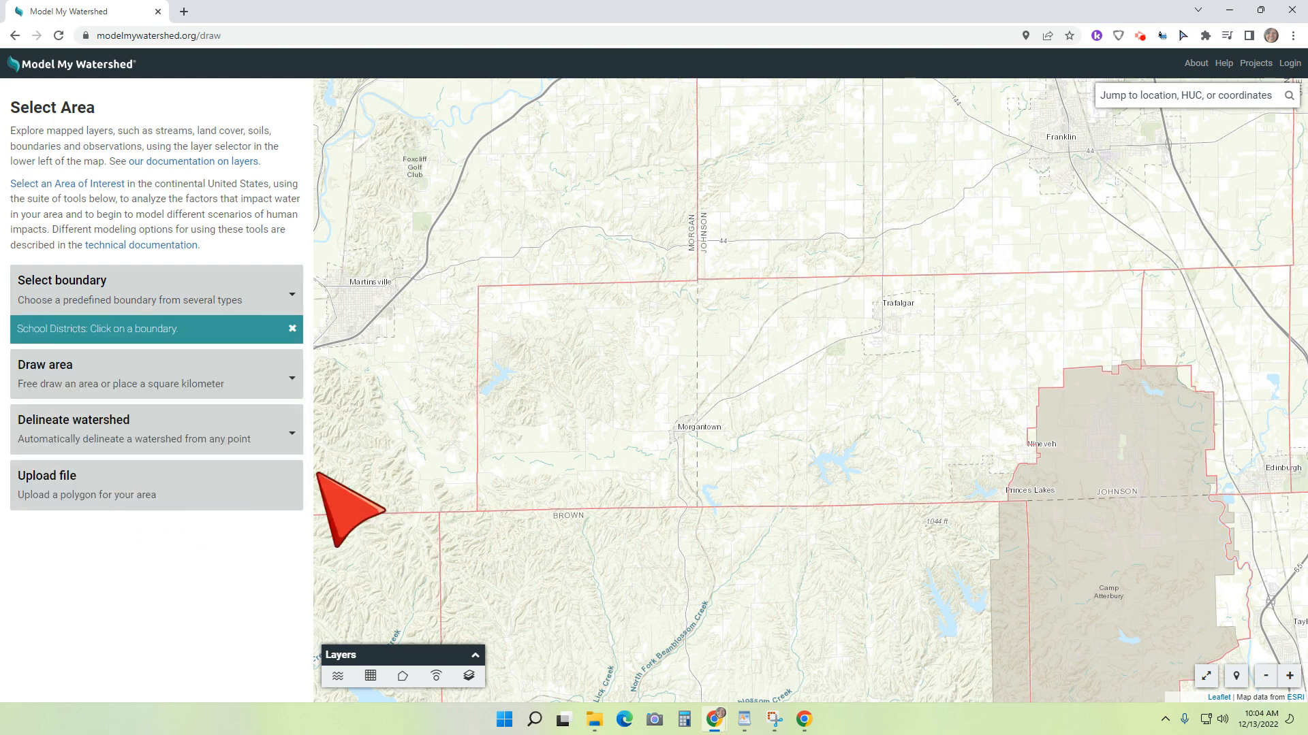
pyautogui.click(754, 393)
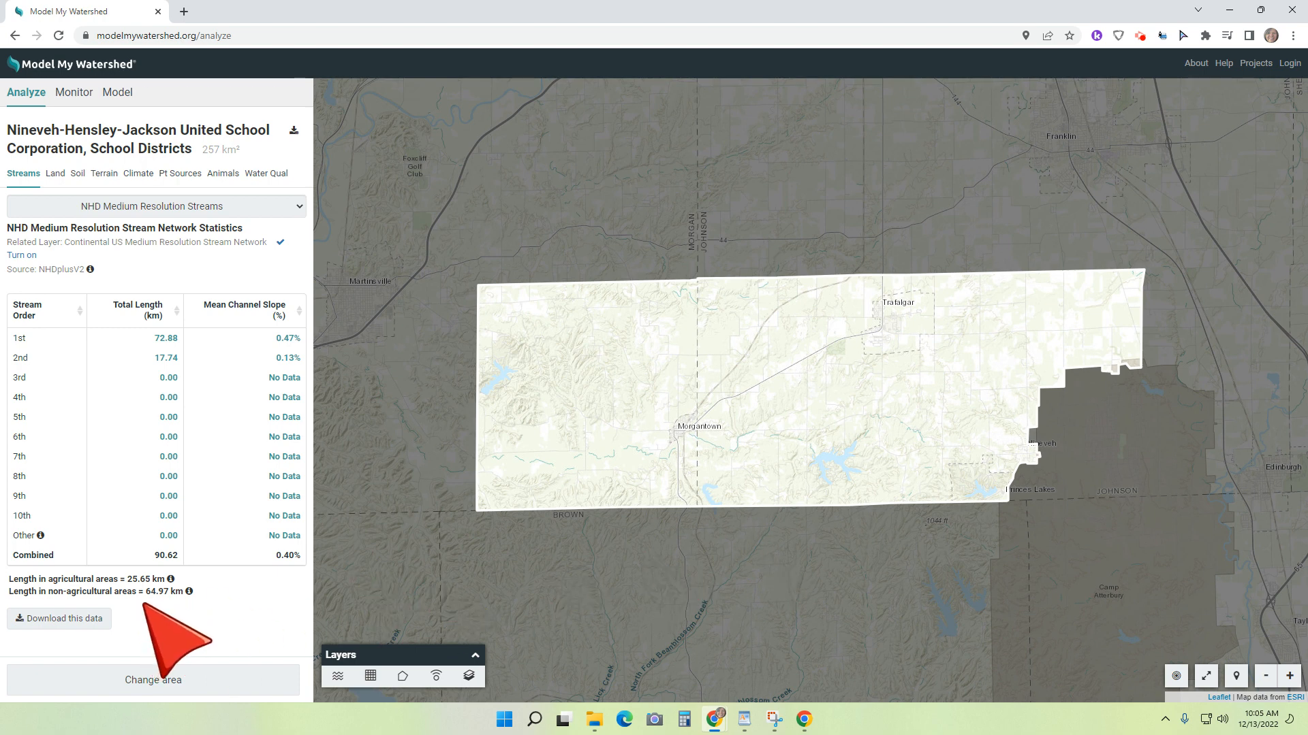
# Step: Examine the selected district's 2019 land use/cover and hydrologic soil group charts and tables
pyautogui.click(55, 174)
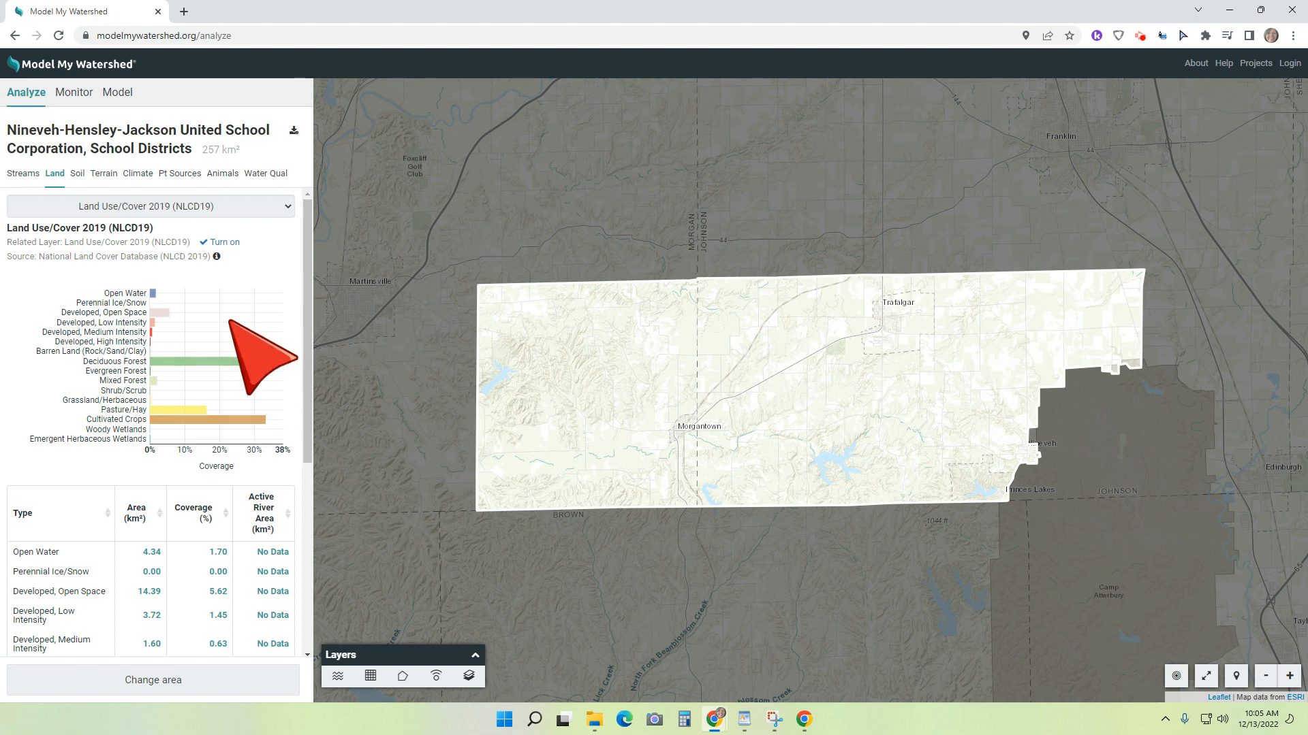
pyautogui.scroll(-3, 230, 322)
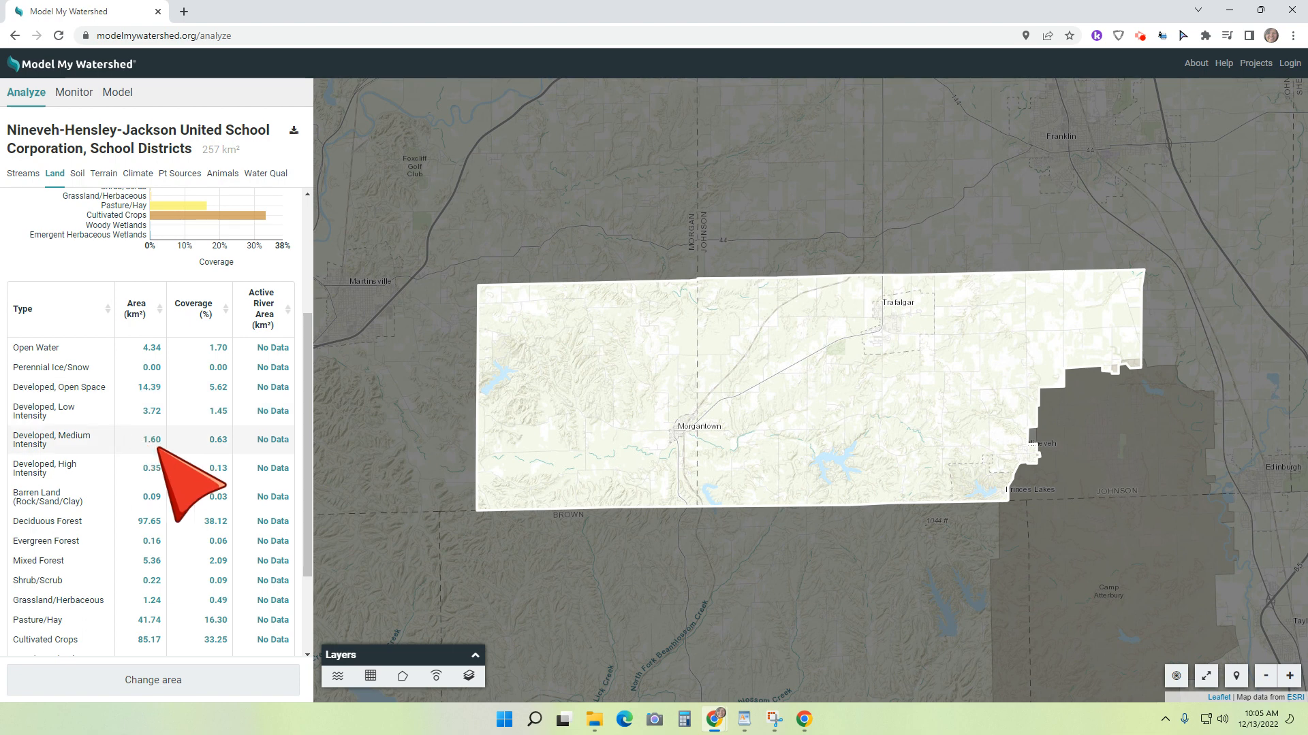
pyautogui.scroll(-2, 123, 484)
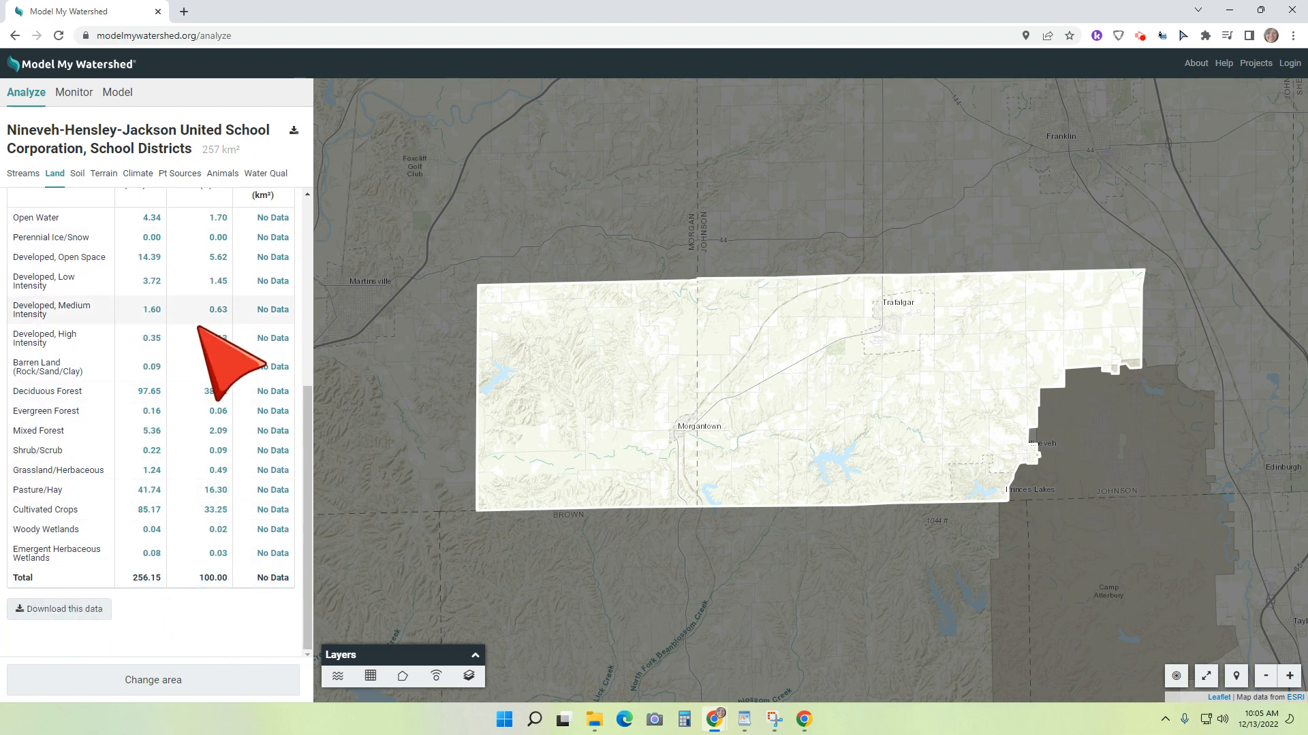
pyautogui.scroll(5, 218, 334)
pyautogui.click(78, 177)
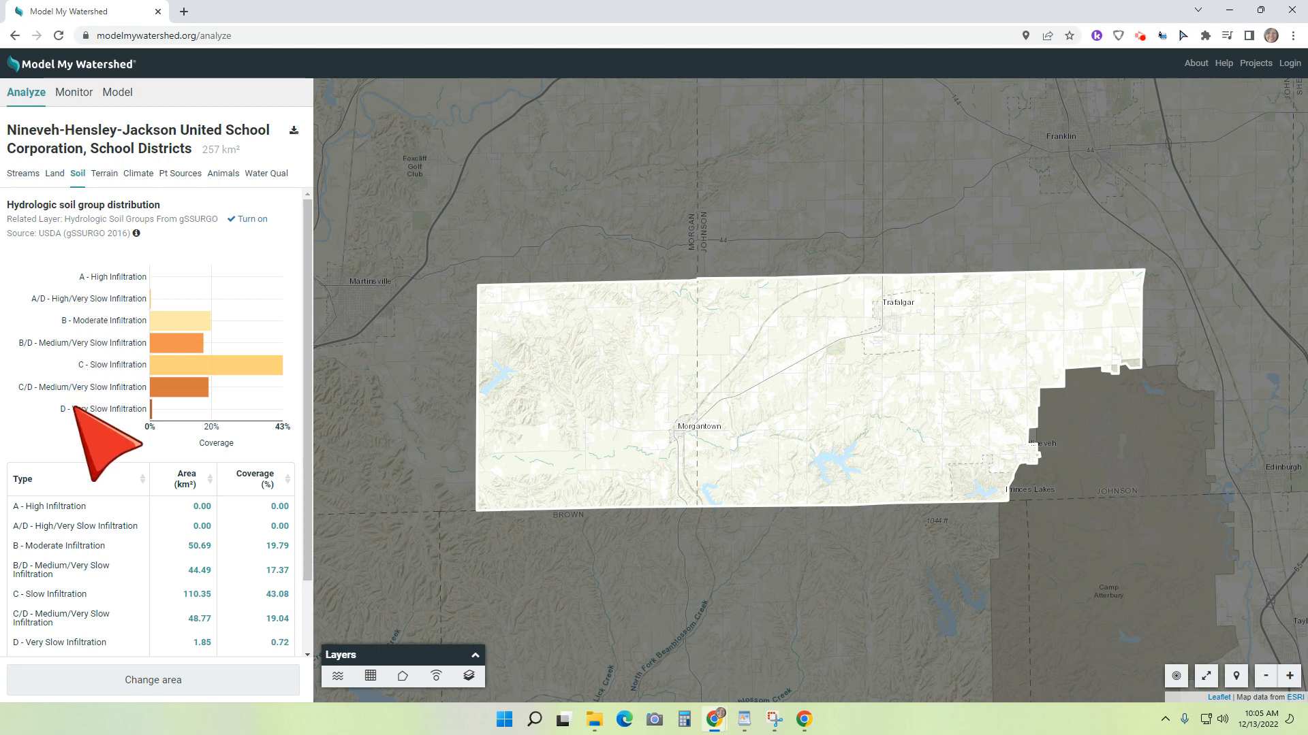
pyautogui.scroll(-1, 95, 484)
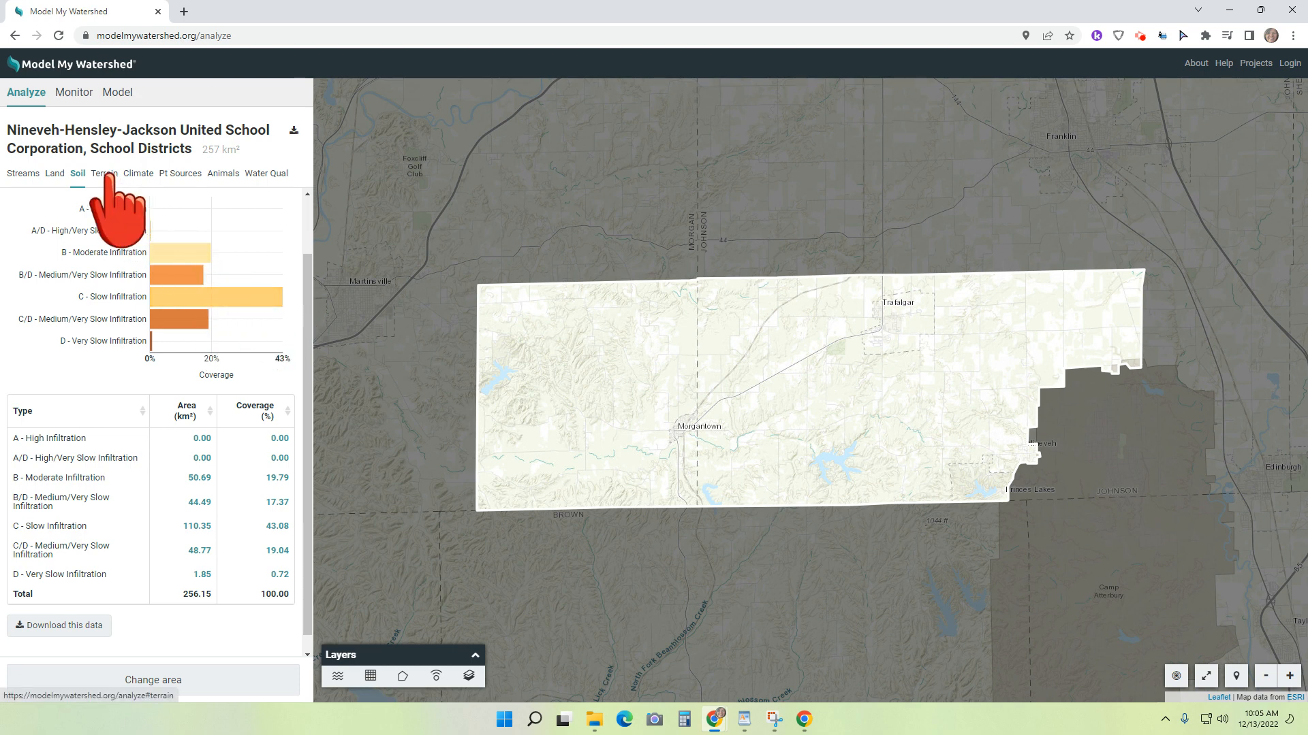
# Step: Review the district's remaining analyses, from terrain, climate and point sources through farm animals and water quality
pyautogui.click(106, 174)
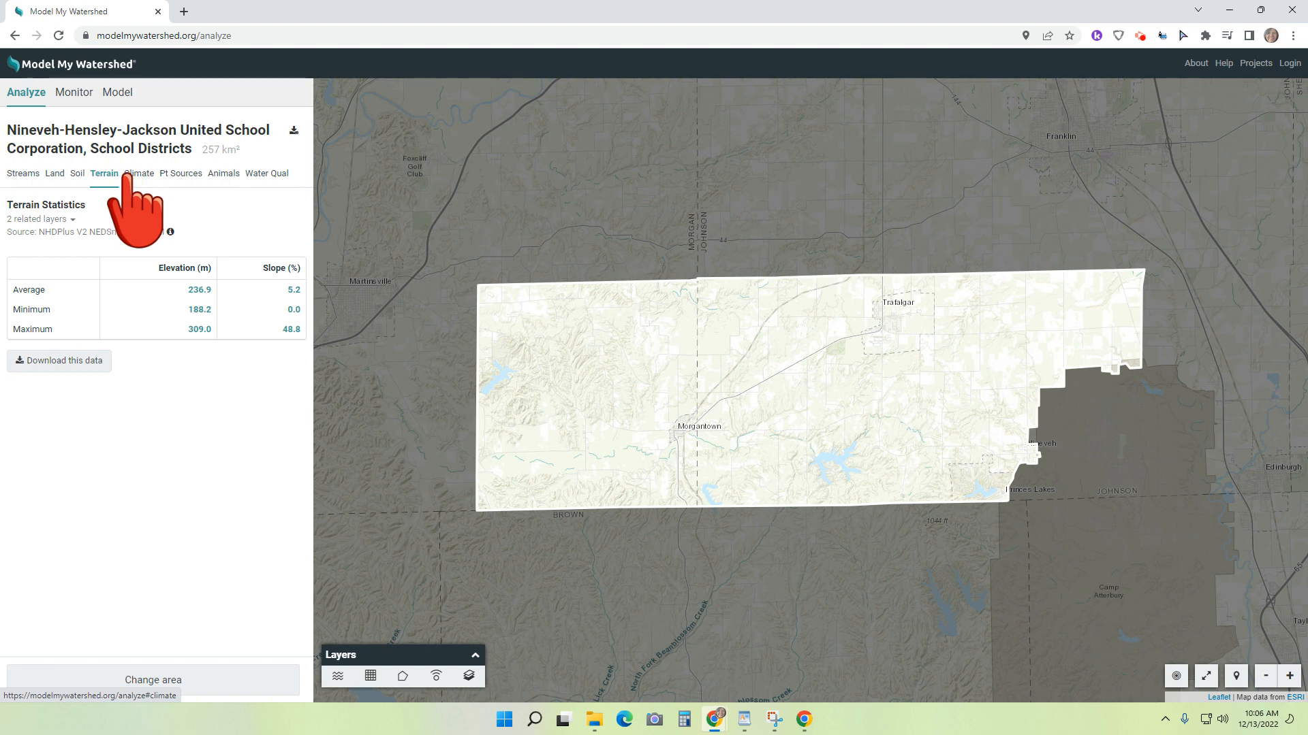
pyautogui.click(136, 175)
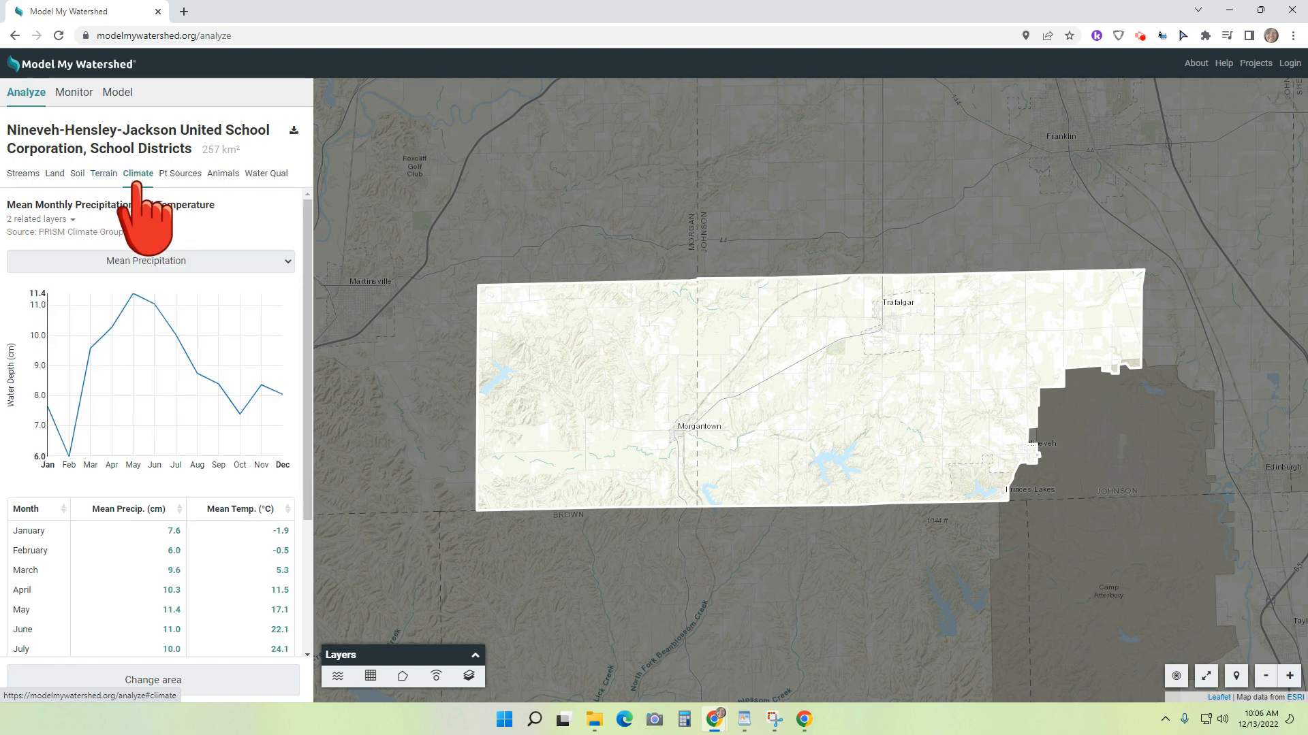
pyautogui.click(168, 175)
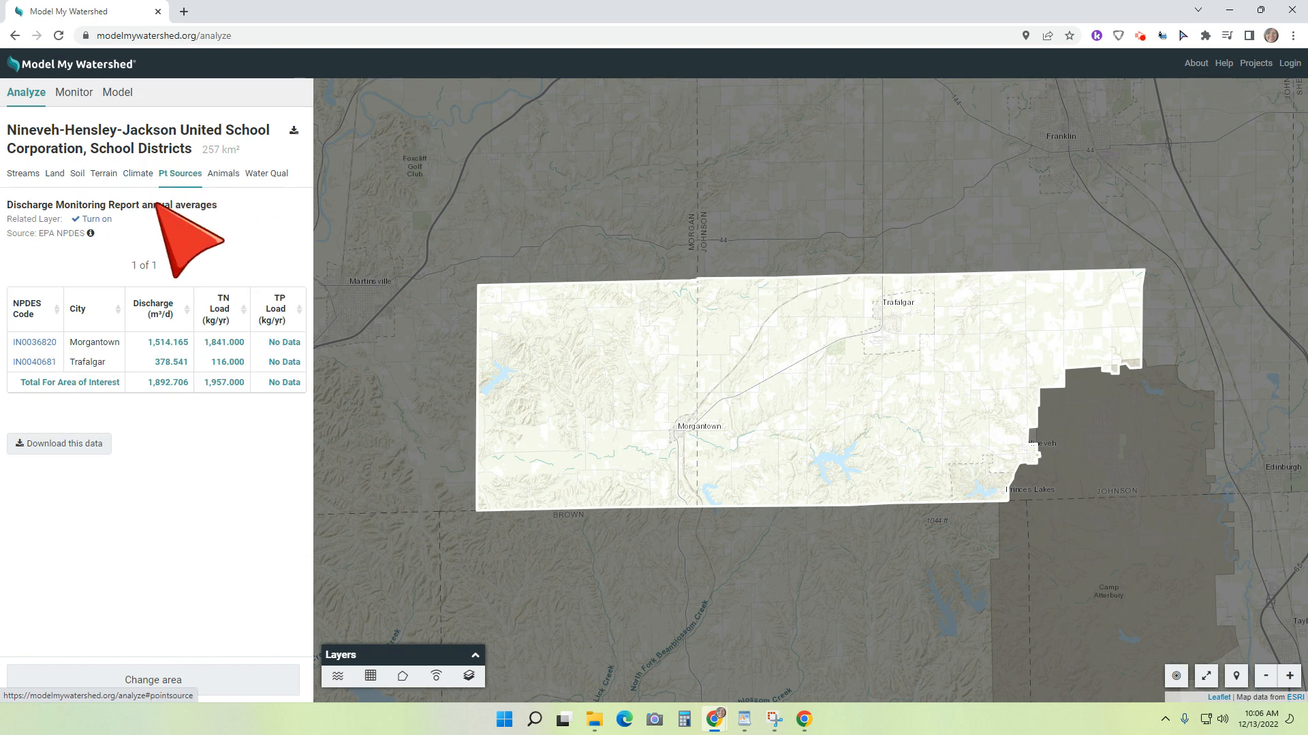
pyautogui.moveTo(101, 362)
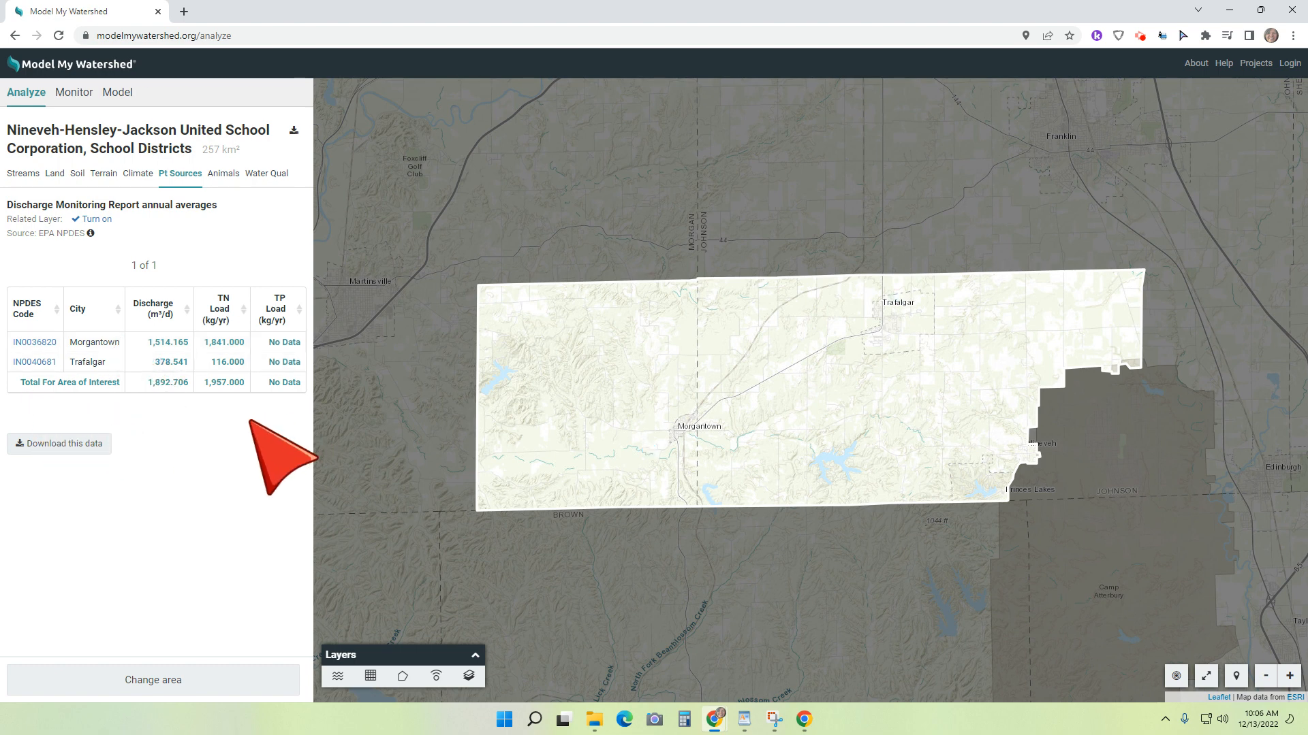
pyautogui.click(224, 176)
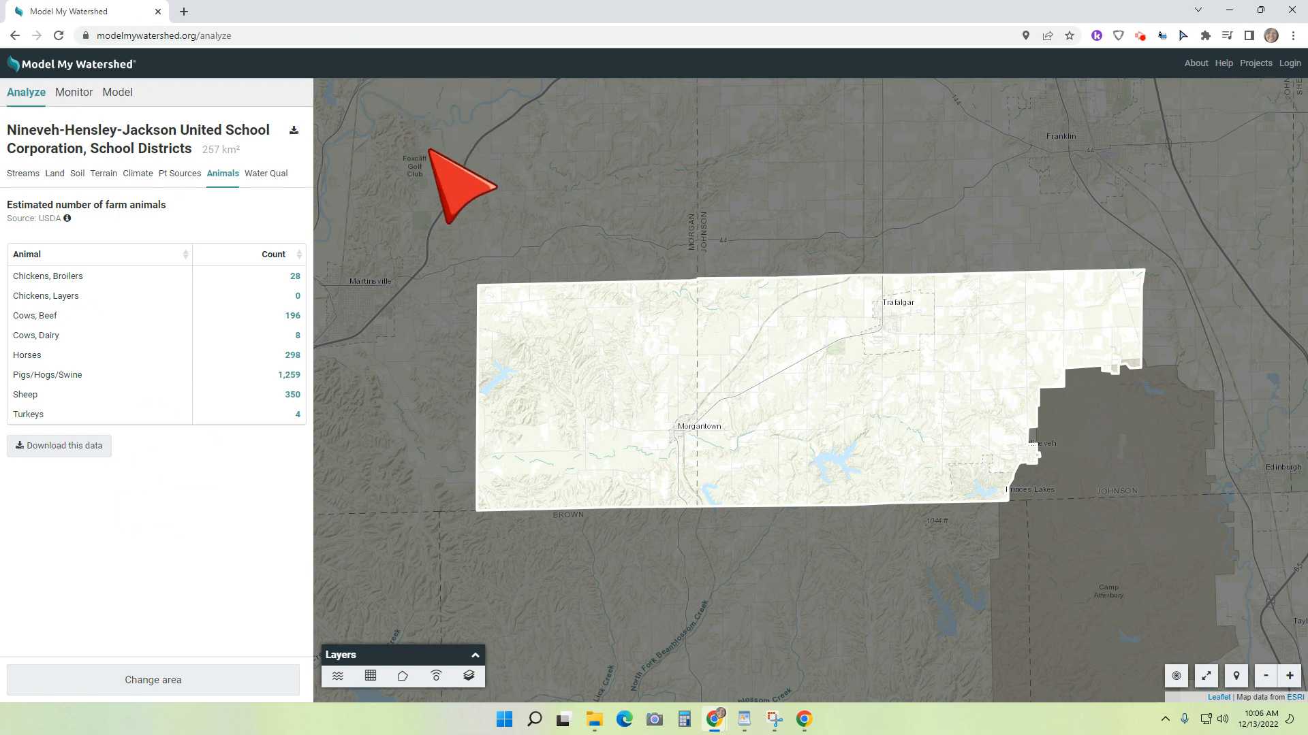
pyautogui.click(266, 174)
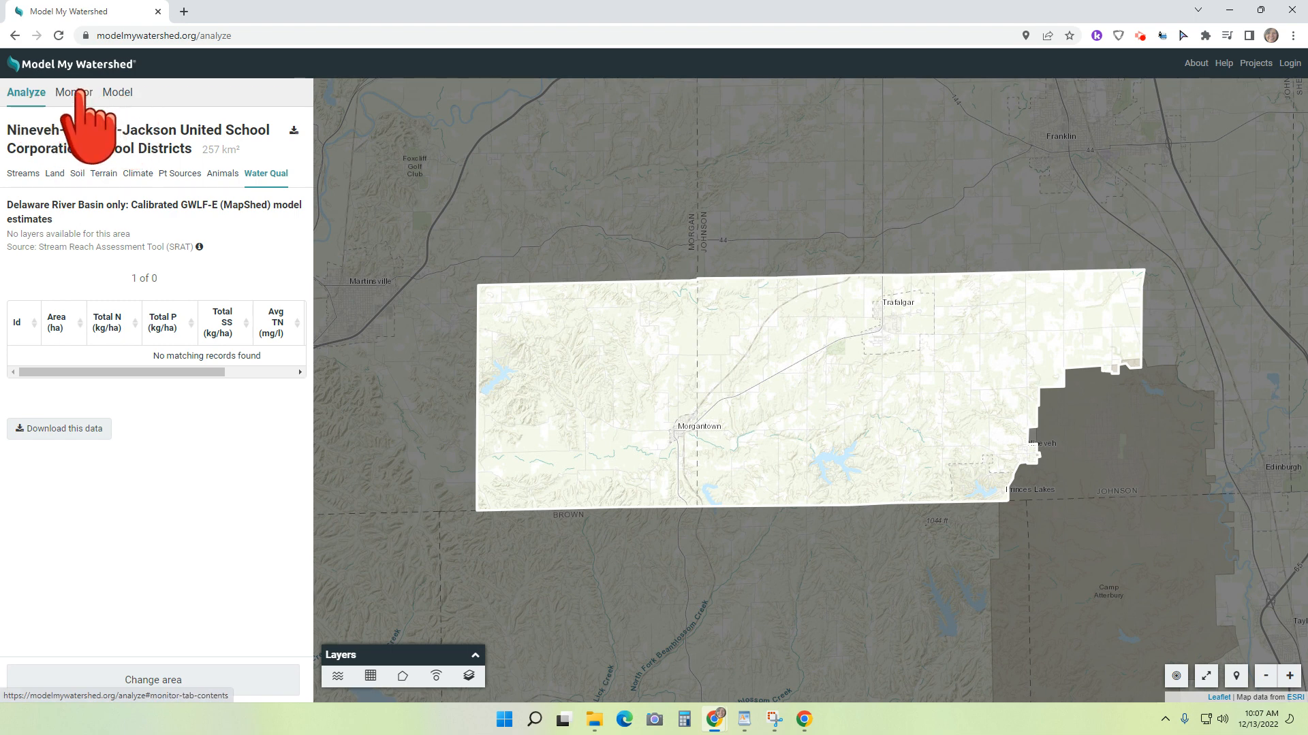
# Step: View the district's monitoring data search page and open the Site Storm Model for the district
pyautogui.click(73, 93)
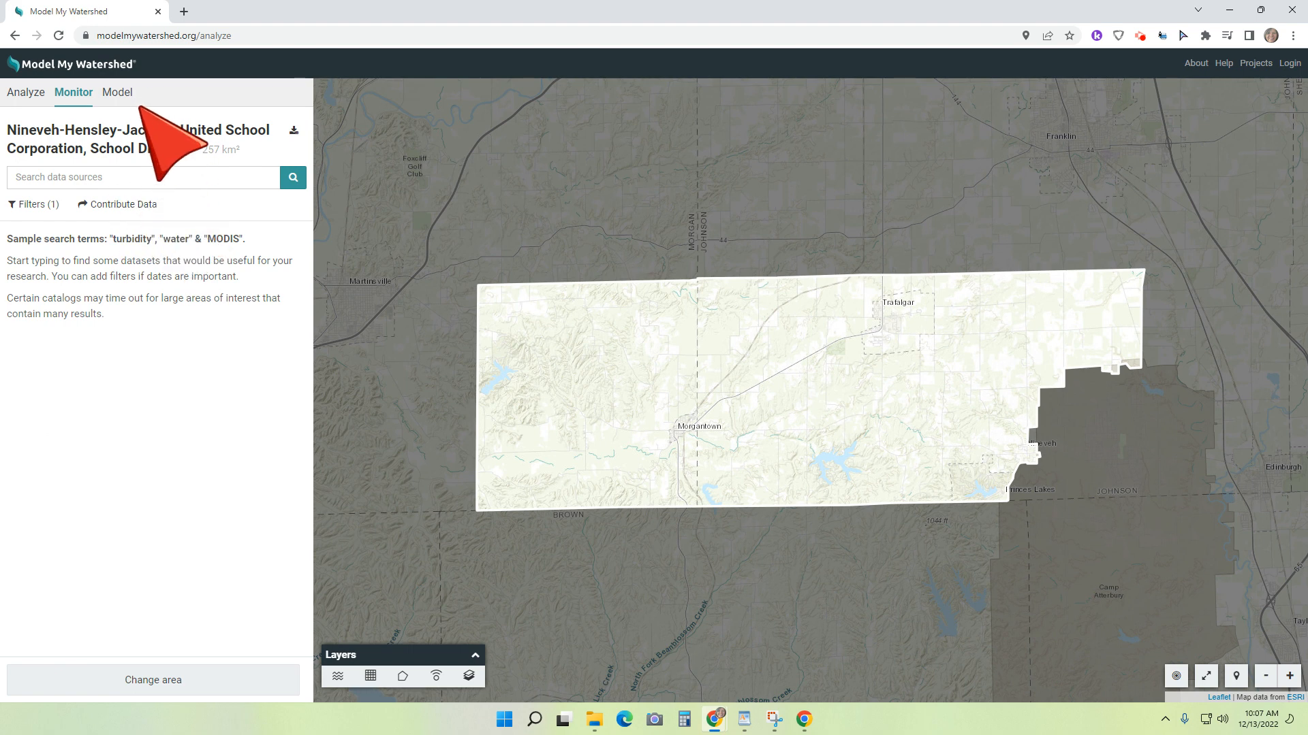
pyautogui.click(117, 92)
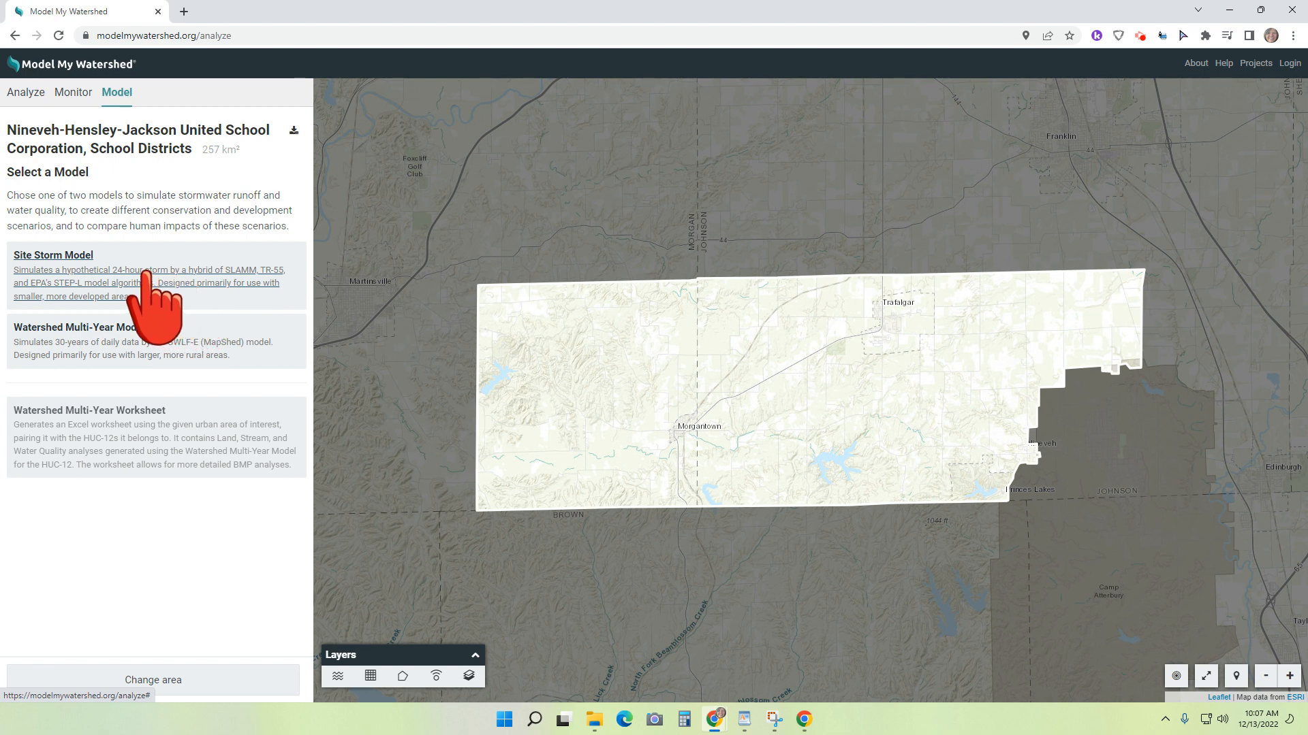
pyautogui.click(44, 273)
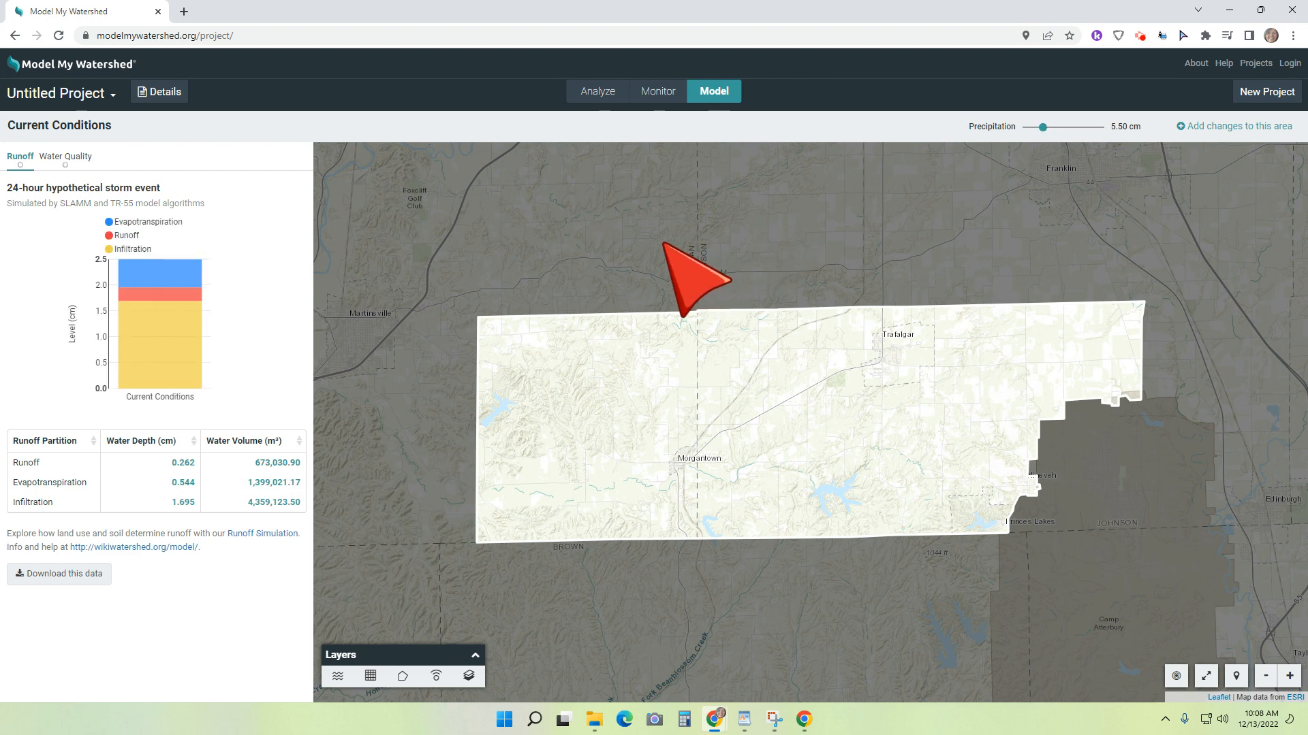
# Step: Inspect the storm runoff chart under current conditions and set the precipitation to 10.75 cm
pyautogui.moveTo(156, 286)
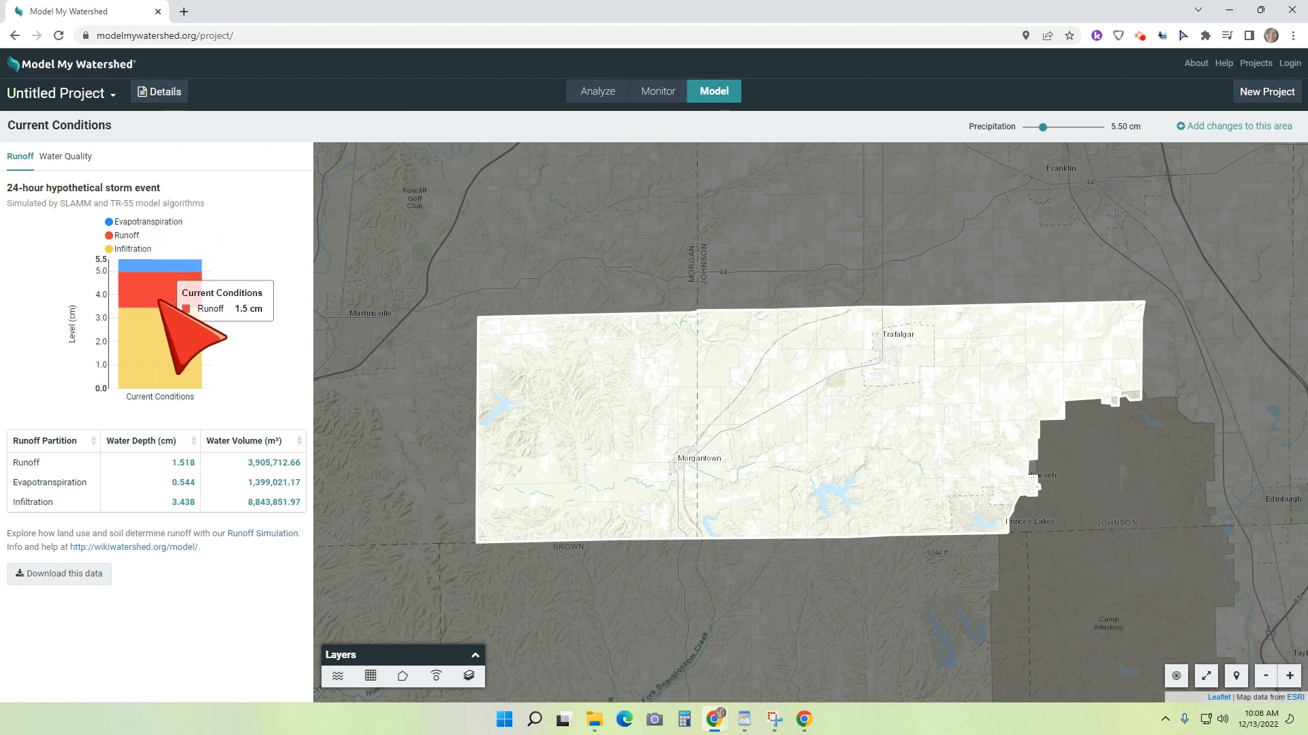
pyautogui.moveTo(155, 321)
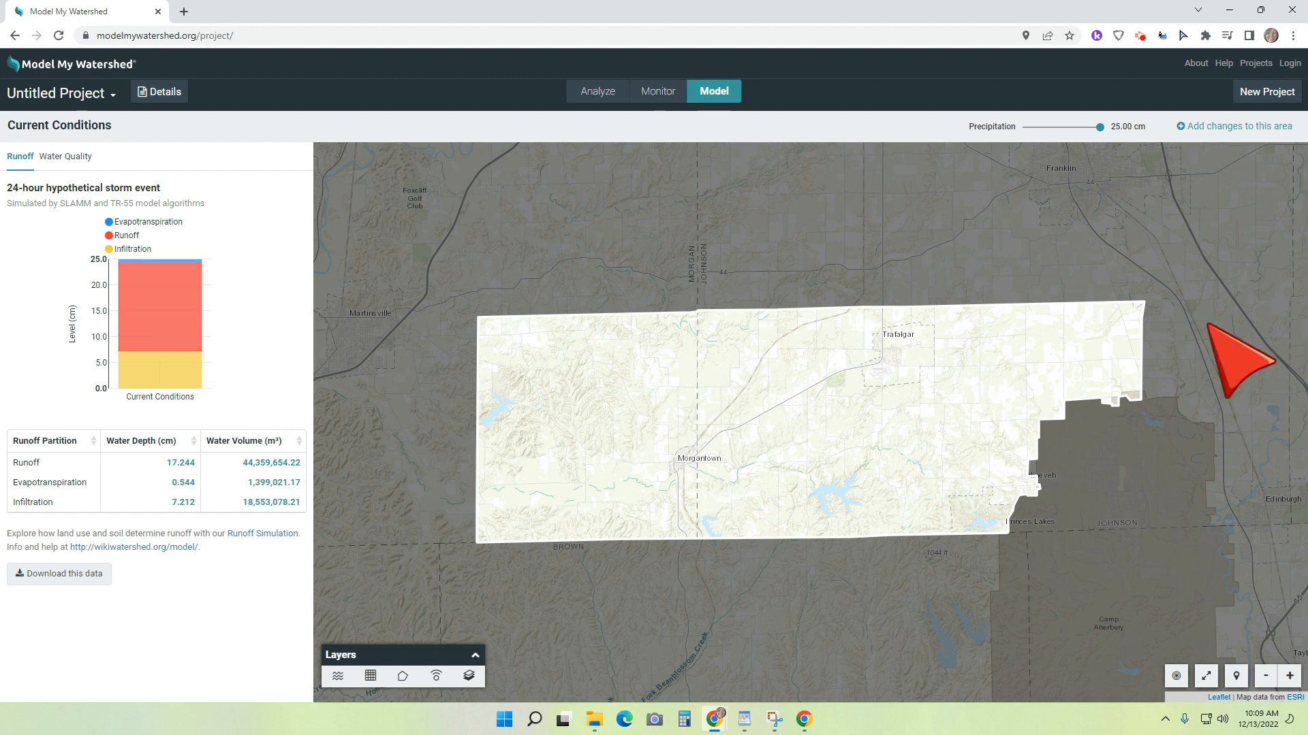
pyautogui.moveTo(122, 391)
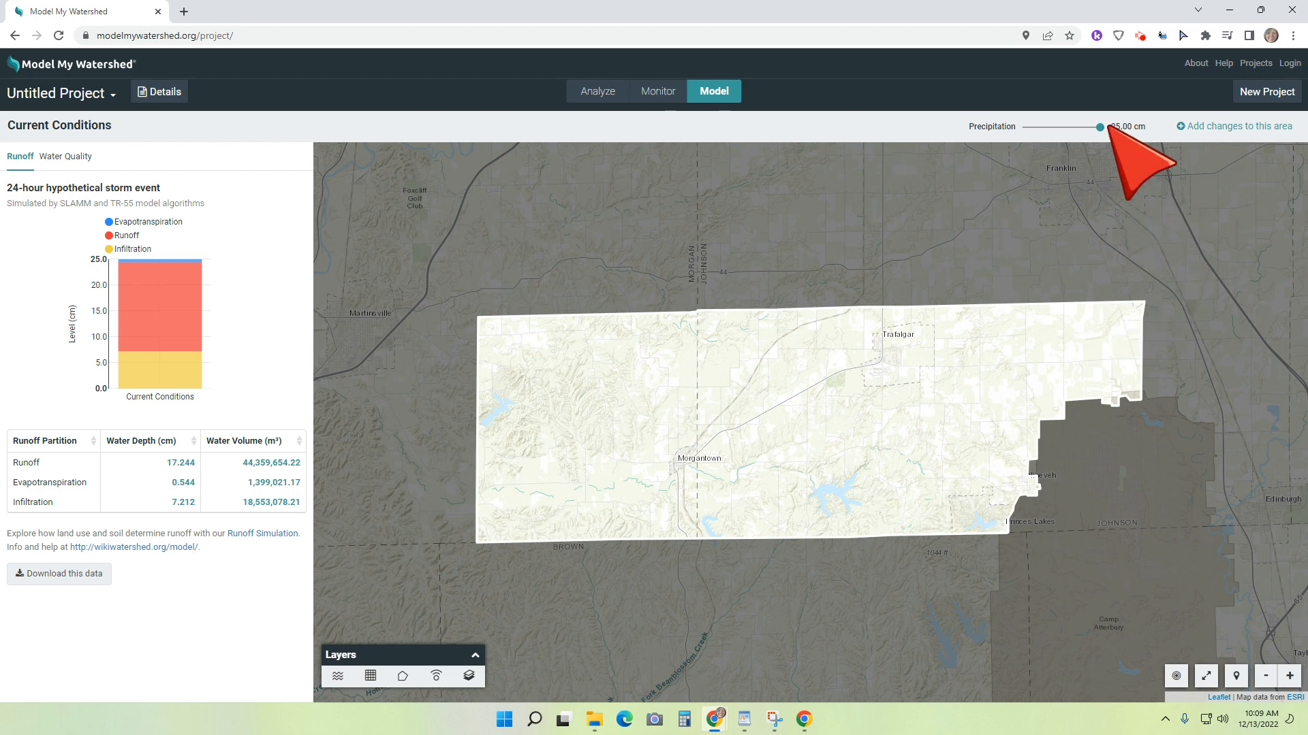
pyautogui.moveTo(1068, 133); pyautogui.dragTo(1058, 130)
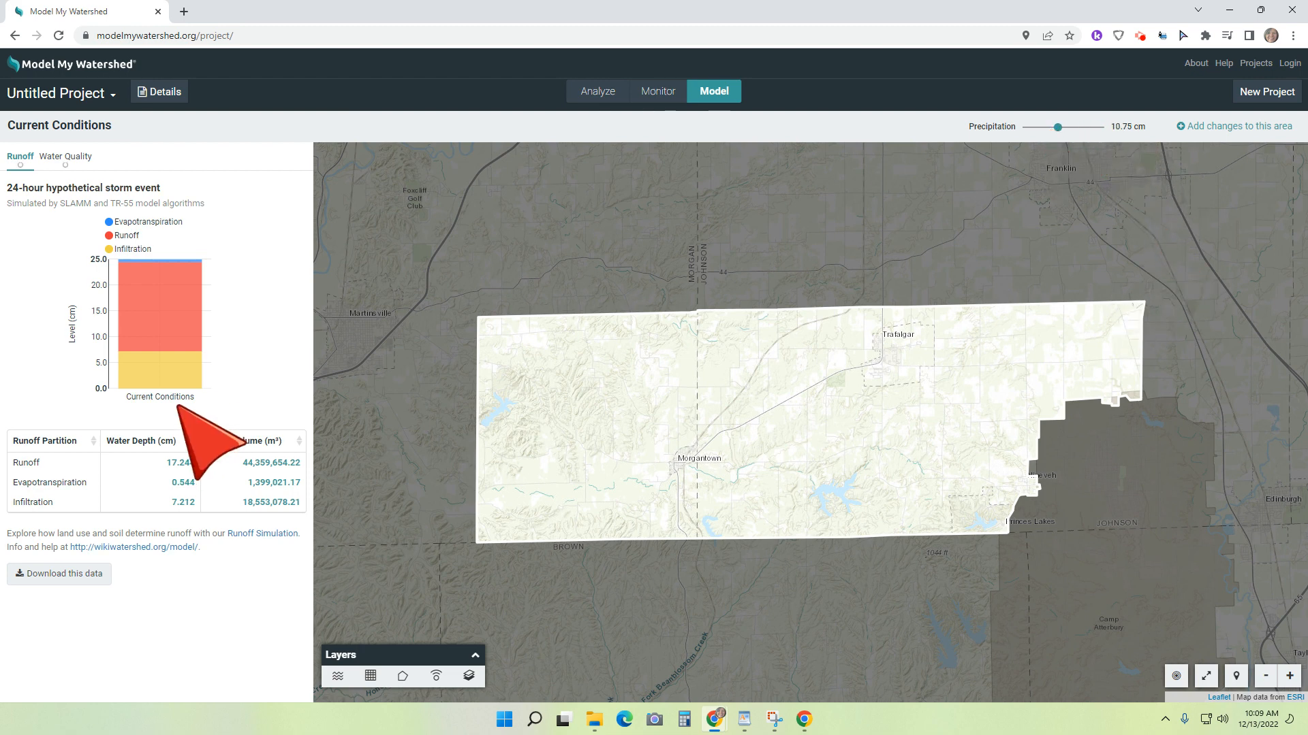
pyautogui.moveTo(145, 264)
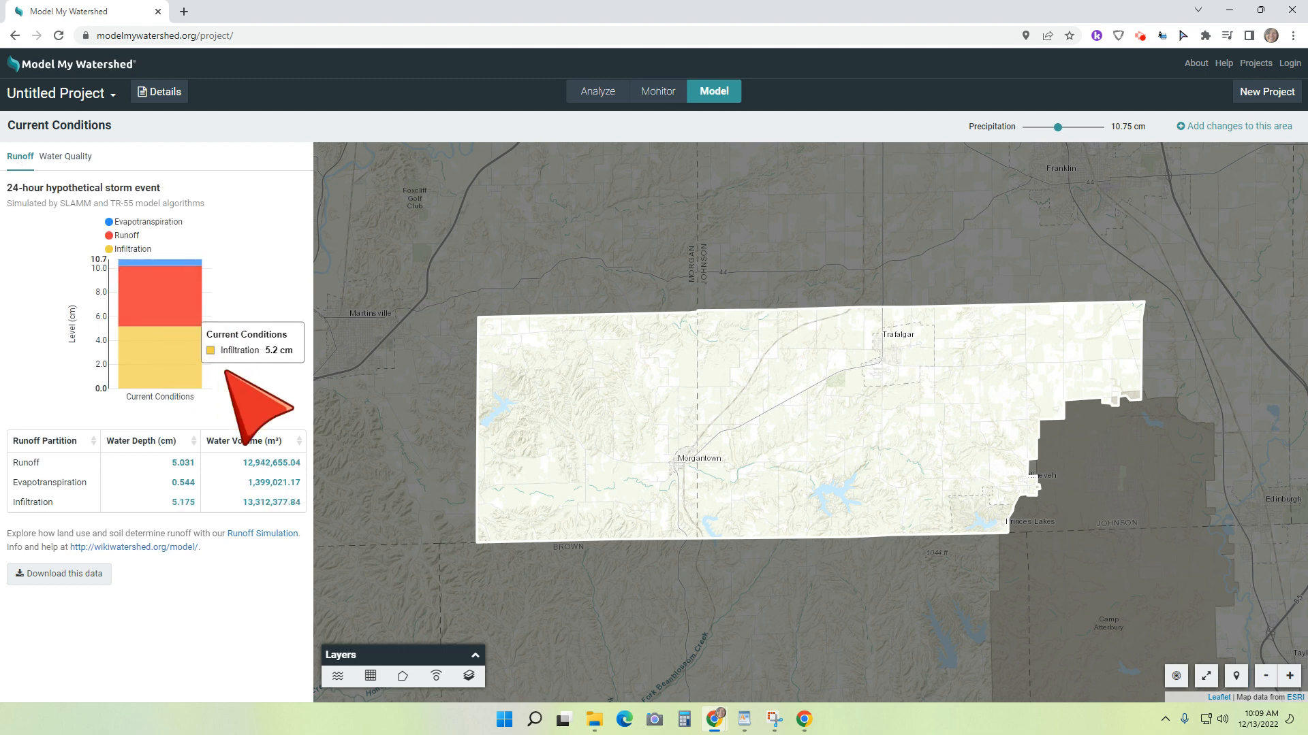
# Step: Return to the home page, start a new area selection and choose Reno, NV, USA (Washoe County) as the location
pyautogui.click(66, 63)
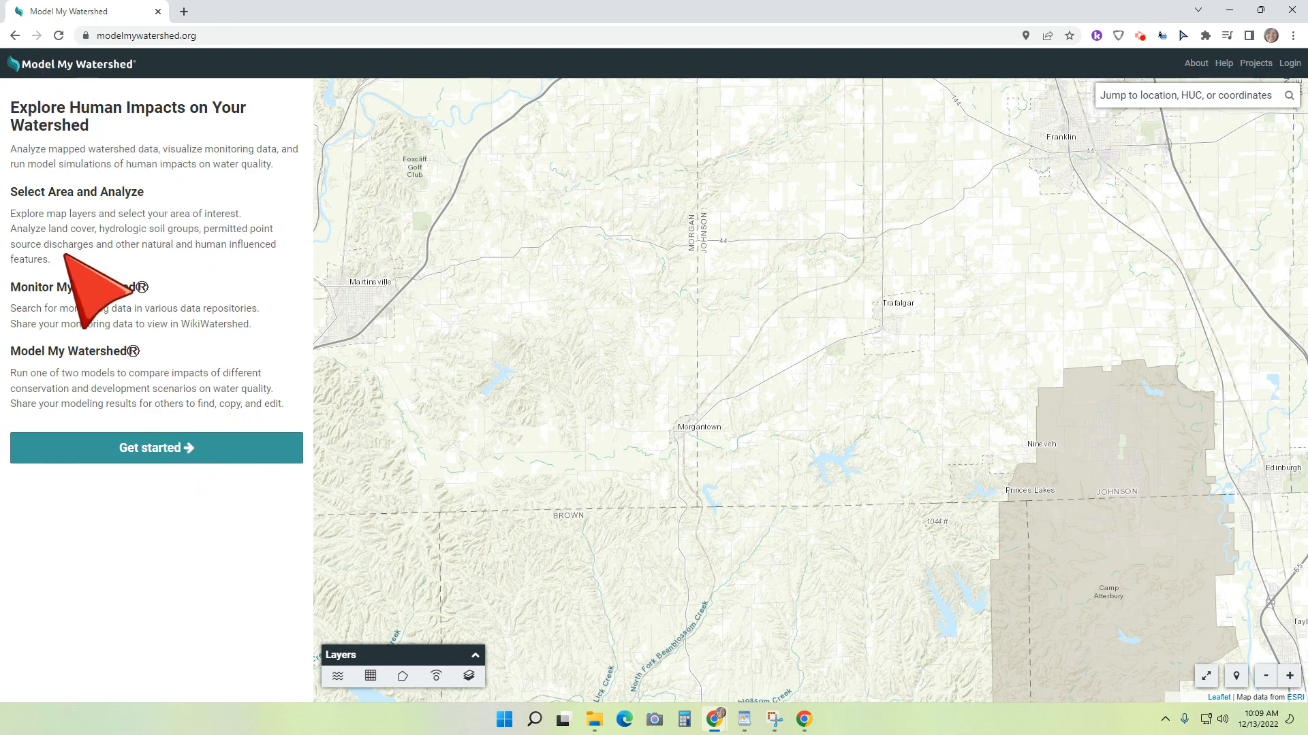
pyautogui.click(163, 448)
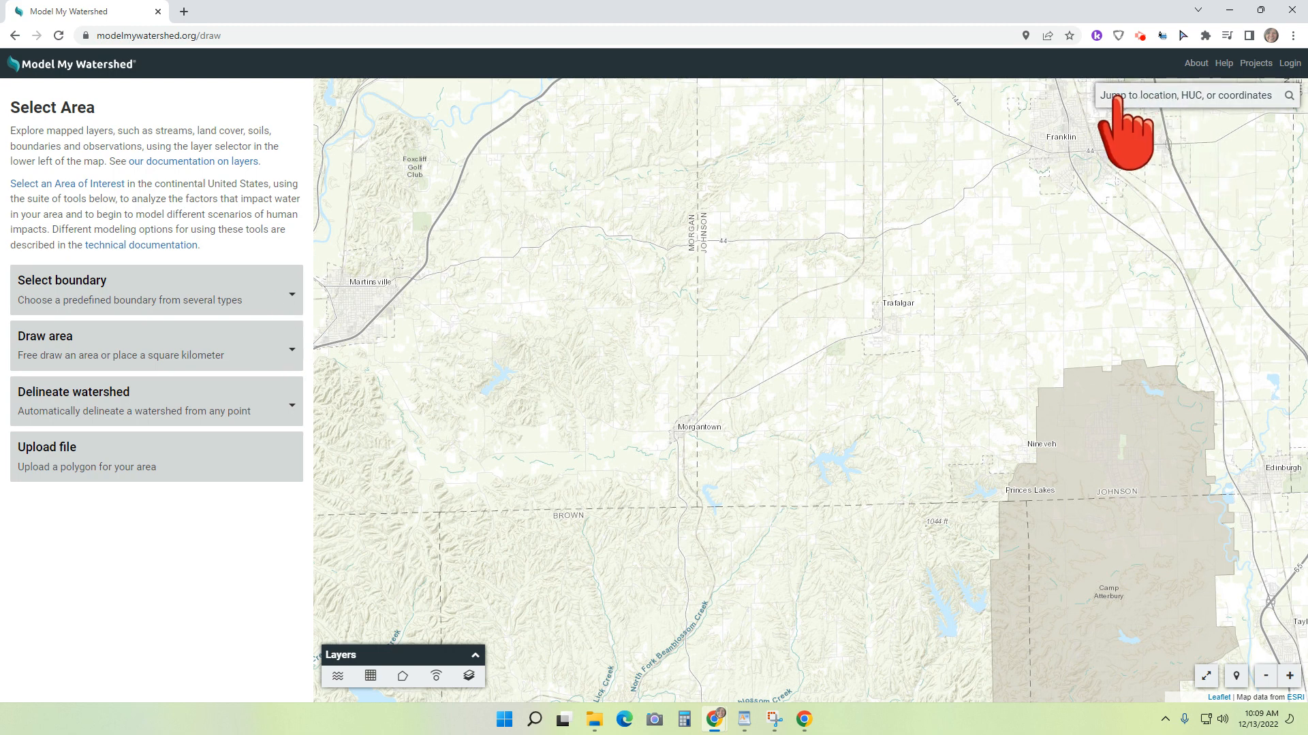
pyautogui.click(1150, 97)
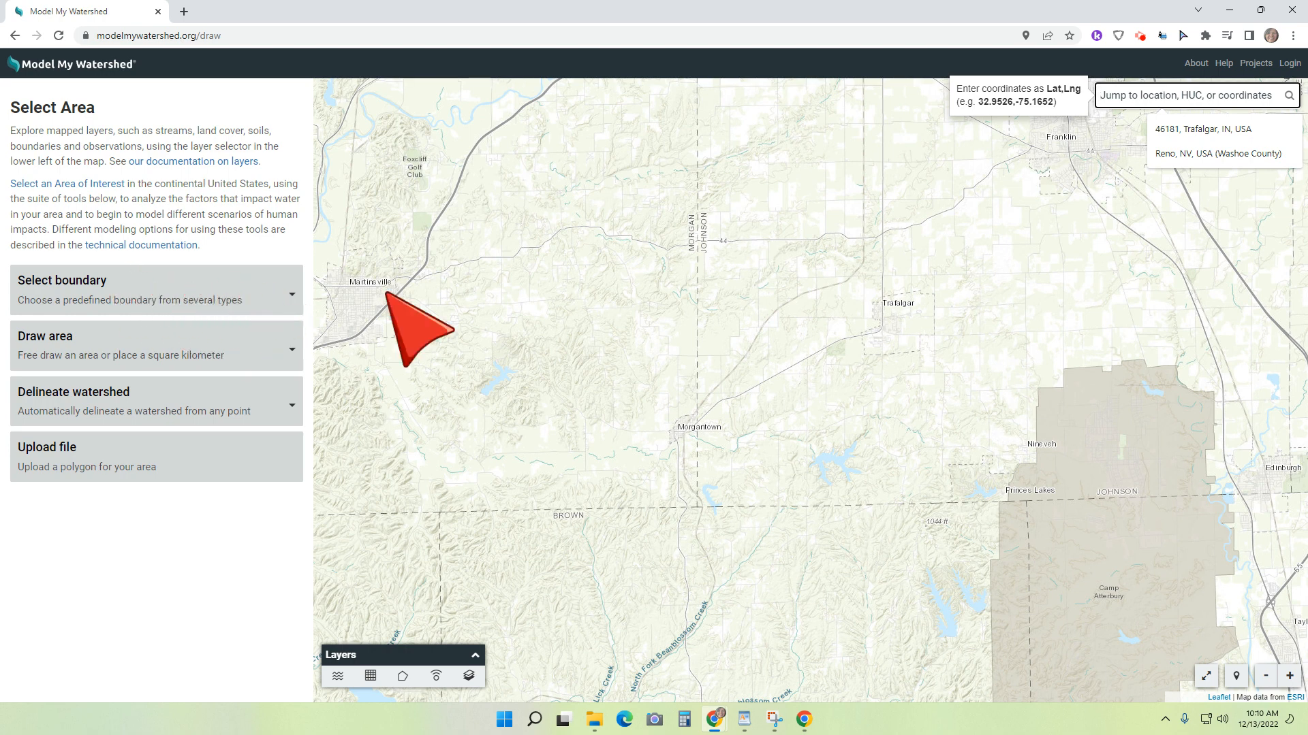
pyautogui.click(1238, 165)
pyautogui.click(1217, 155)
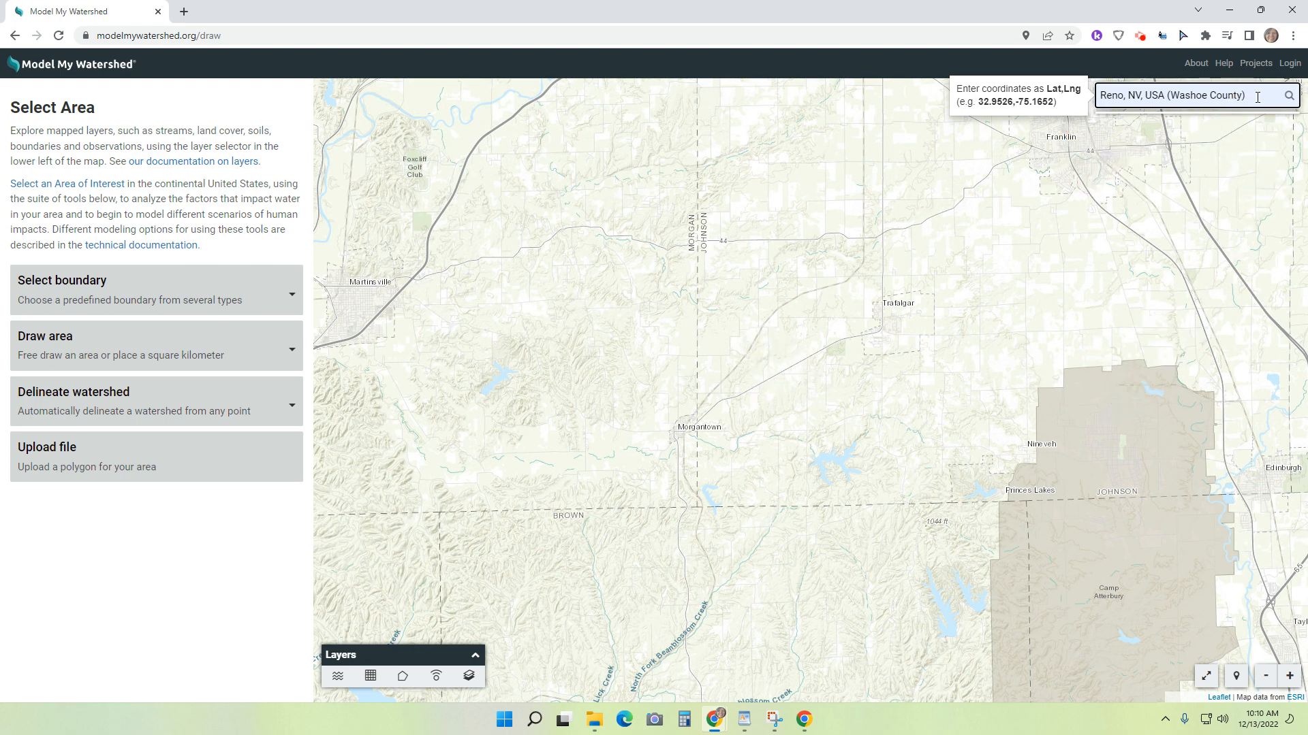
# Step: Display the School Districts boundaries and browse them westward from the Morgantown area of Indiana into Illinois
pyautogui.click(207, 288)
pyautogui.click(153, 480)
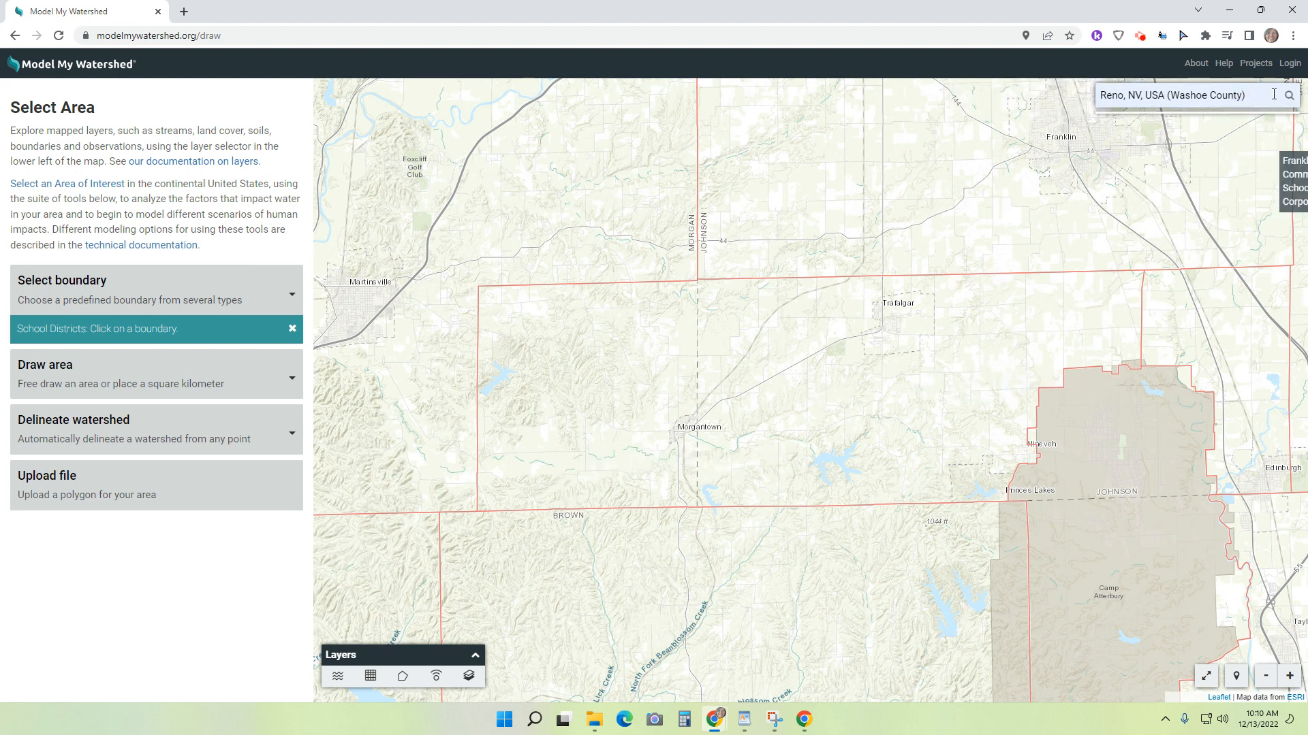
pyautogui.moveTo(483, 269); pyautogui.dragTo(1226, 355)
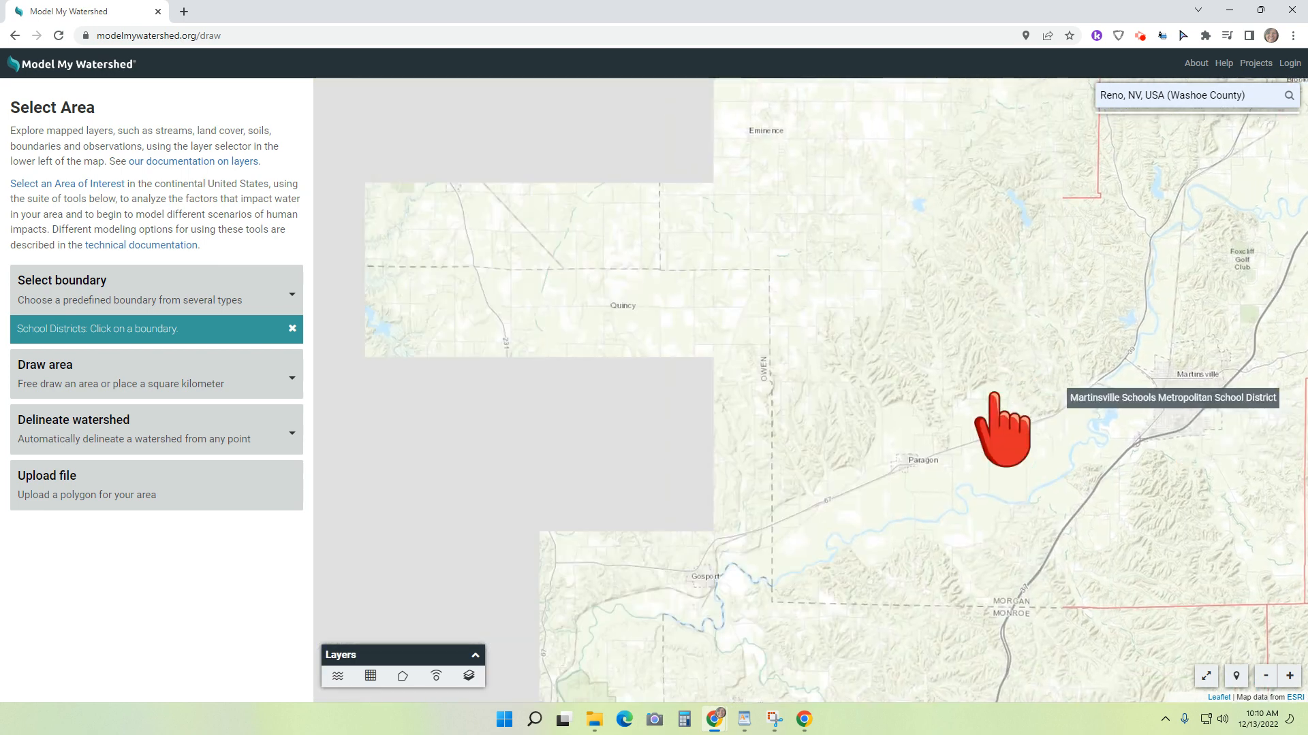
pyautogui.scroll(5, 948, 354)
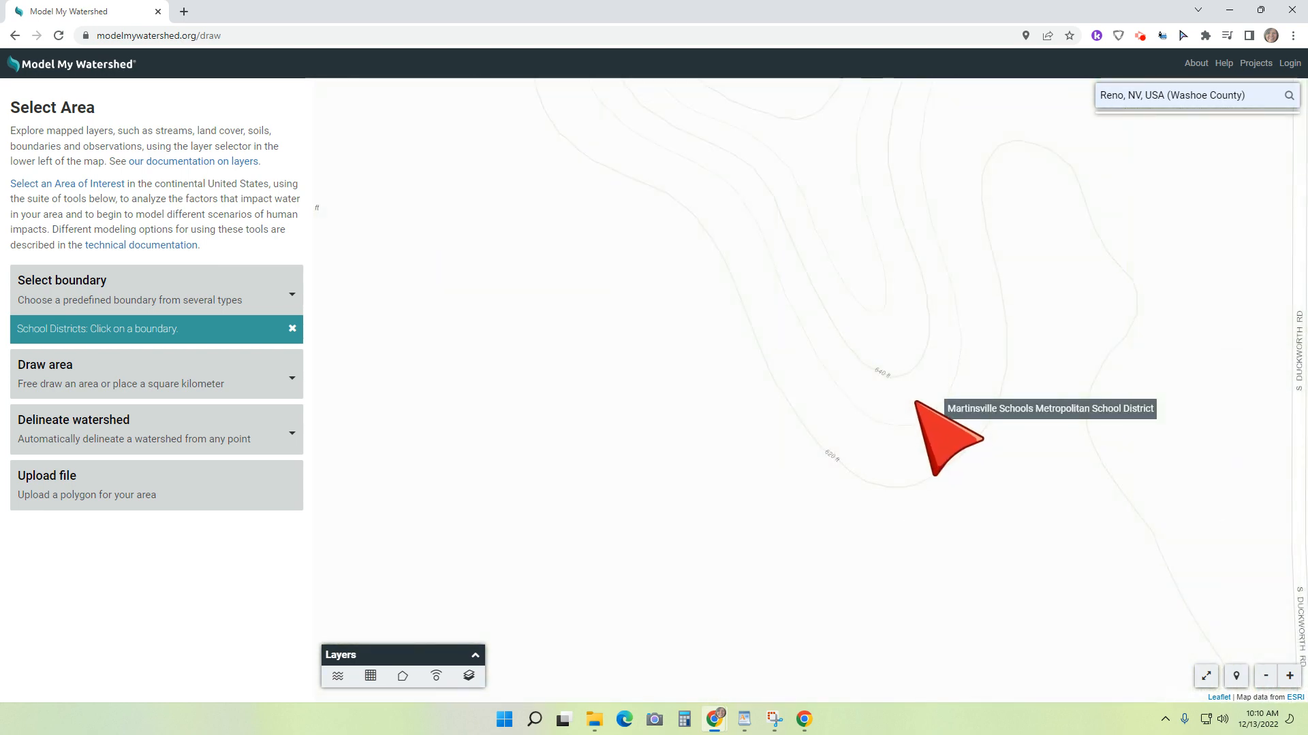
pyautogui.scroll(-4, 920, 400)
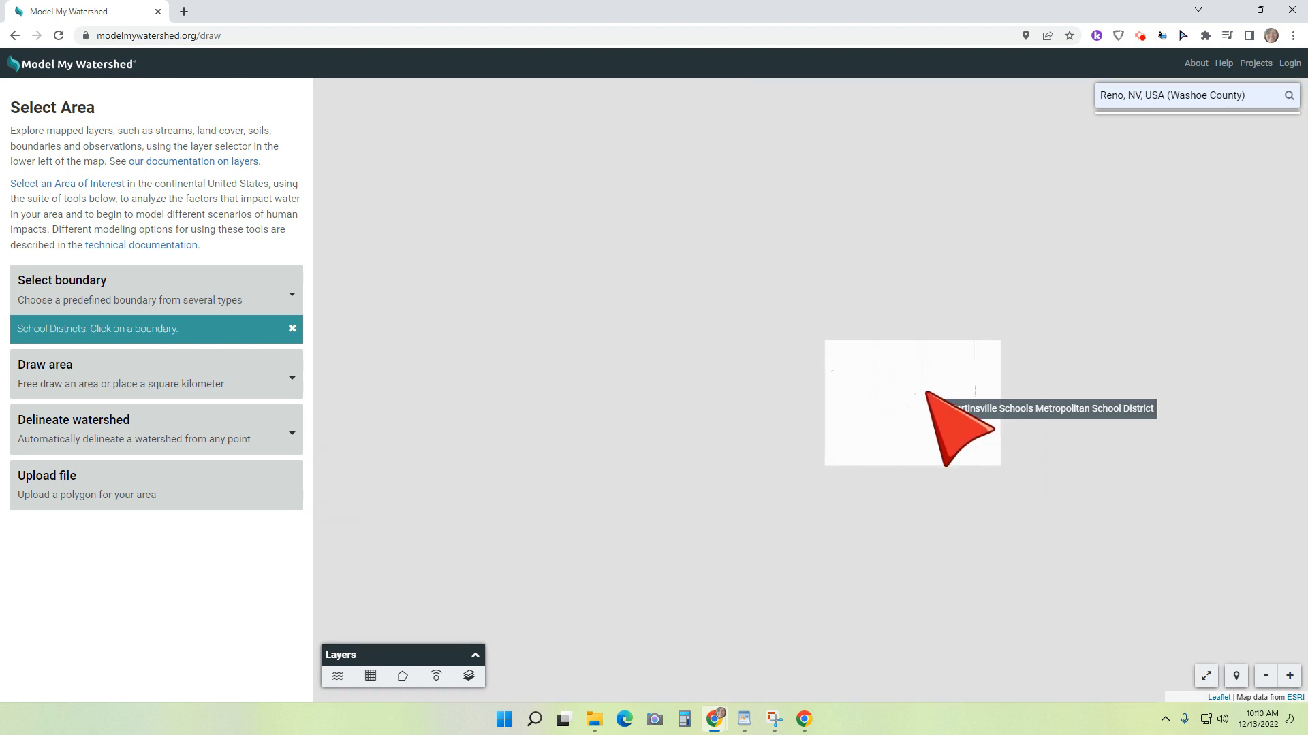
pyautogui.scroll(-5, 908, 392)
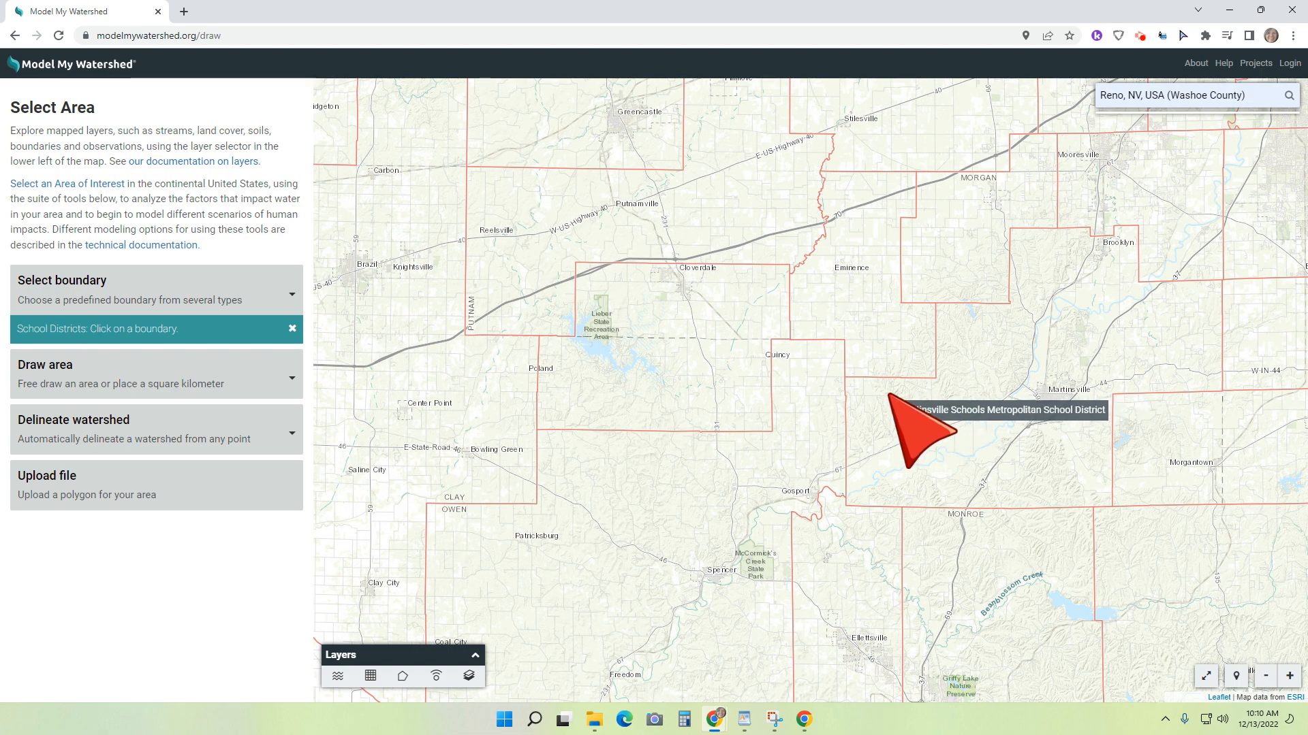
pyautogui.moveTo(915, 488); pyautogui.dragTo(1119, 205)
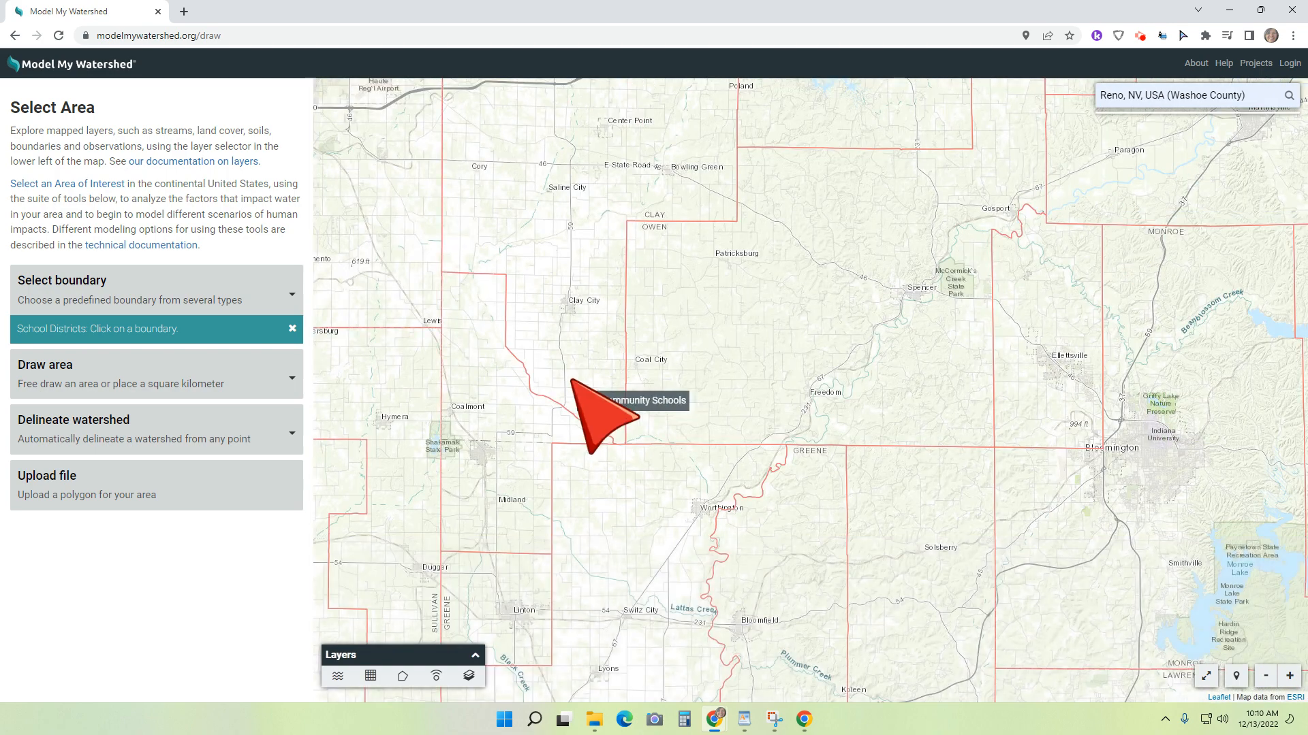
pyautogui.moveTo(572, 380); pyautogui.dragTo(1147, 447)
pyautogui.moveTo(639, 461); pyautogui.dragTo(1304, 425)
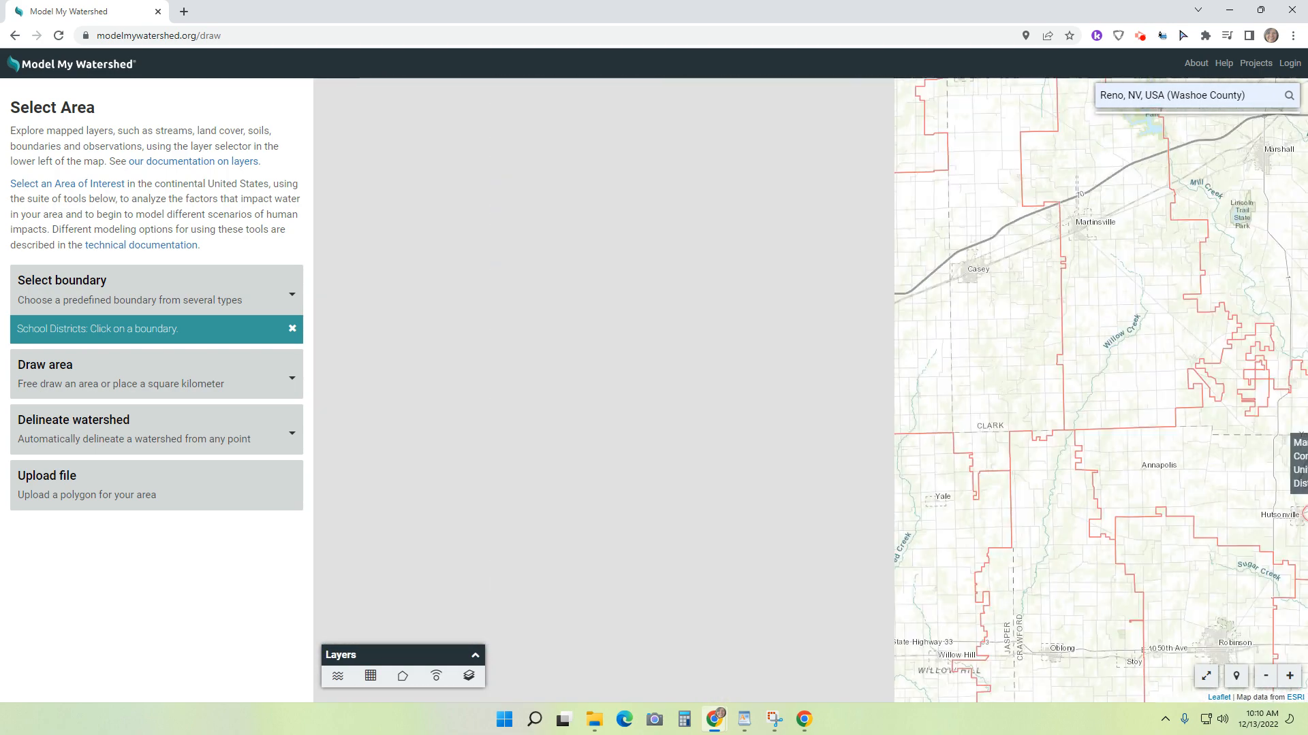
pyautogui.scroll(4, 990, 395)
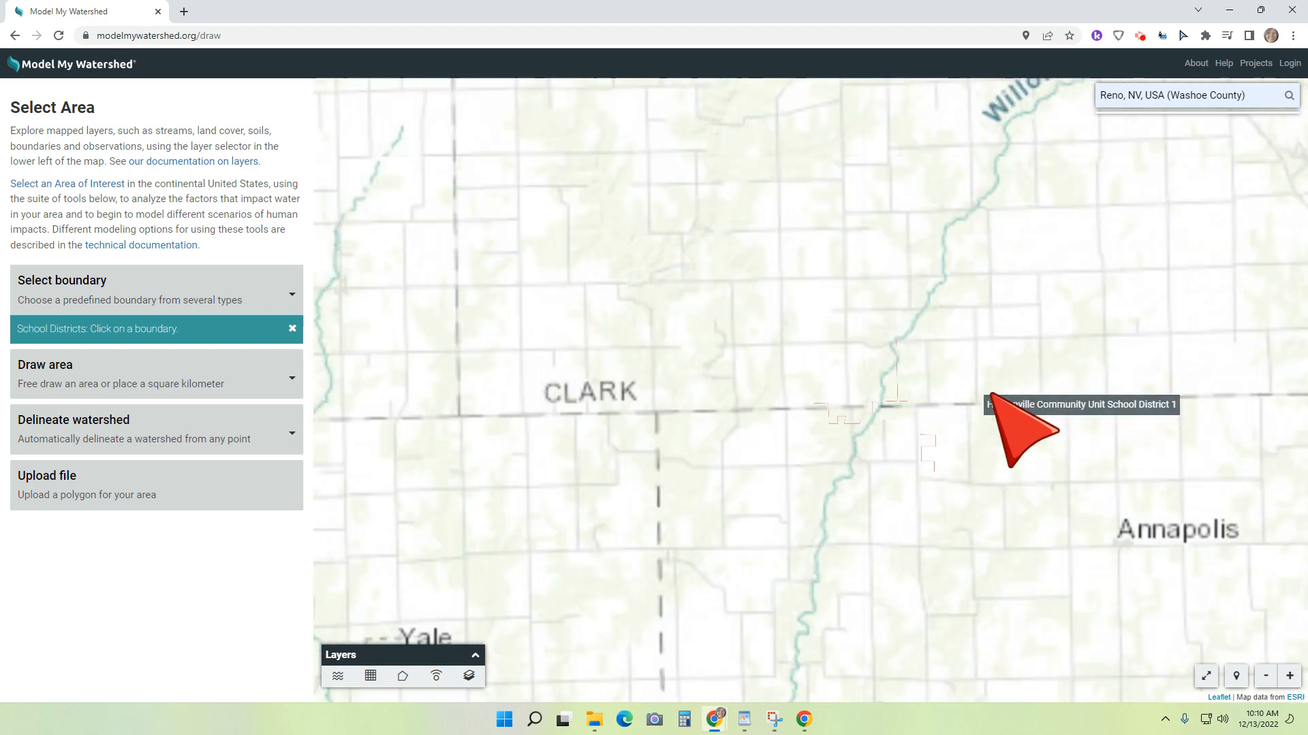
pyautogui.scroll(-5, 991, 395)
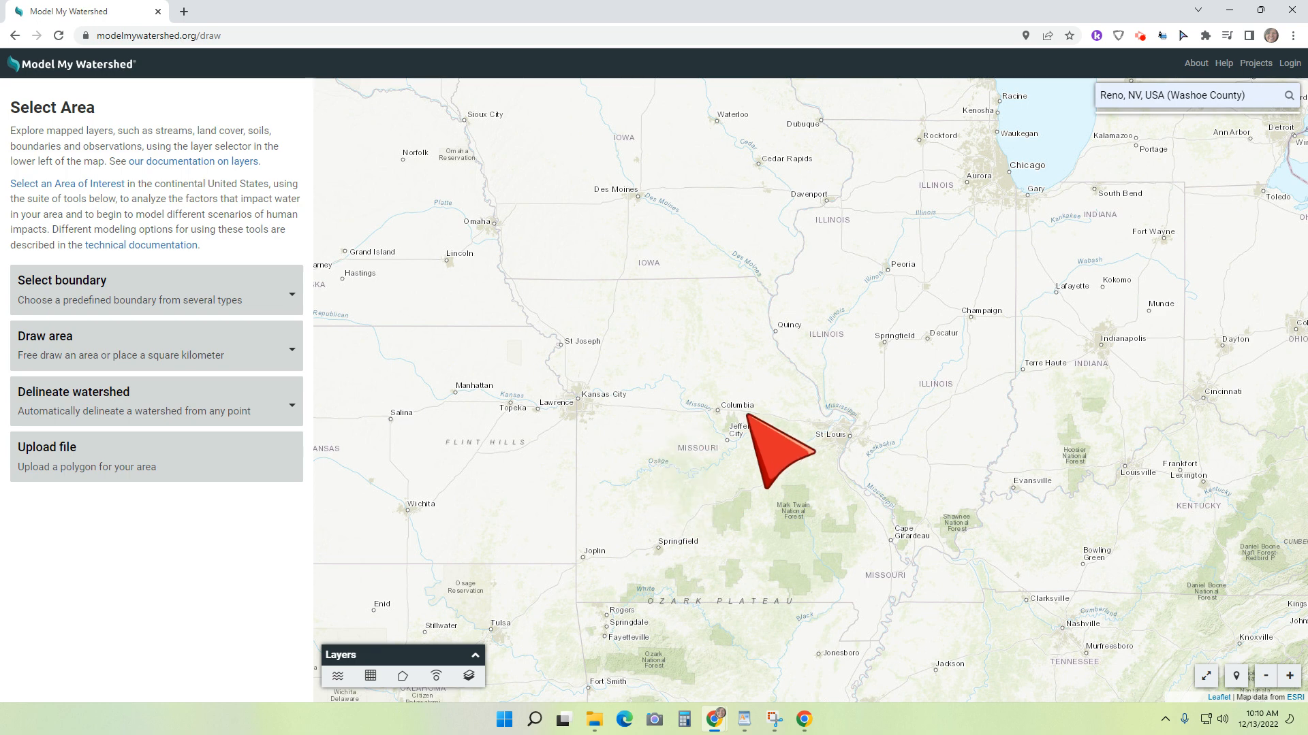
# Step: Use the School Districts boundary type to select the Cole County R-V School District, southwest of Jefferson City, Missouri
pyautogui.scroll(3, 752, 449)
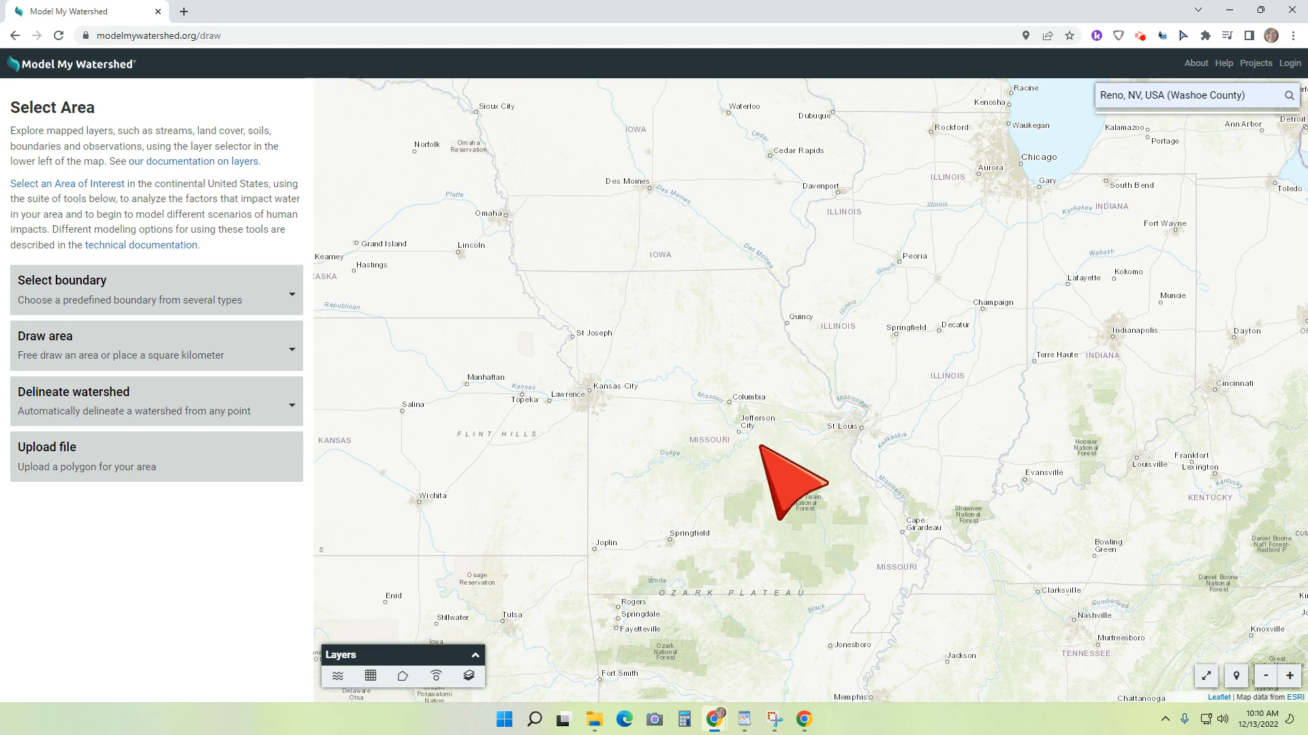
pyautogui.scroll(2, 776, 446)
pyautogui.moveTo(702, 450); pyautogui.dragTo(1134, 538)
pyautogui.scroll(4, 722, 480)
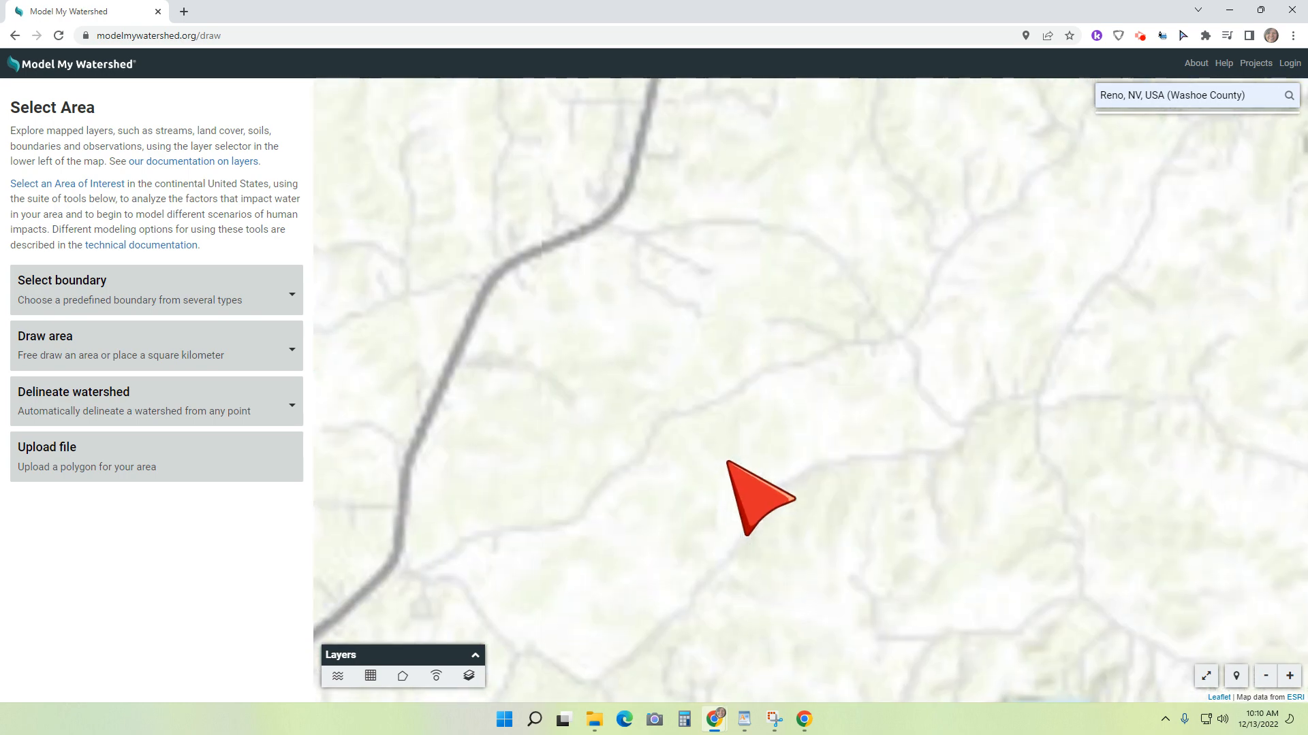
pyautogui.moveTo(722, 367); pyautogui.dragTo(815, 621)
pyautogui.scroll(2, 760, 435)
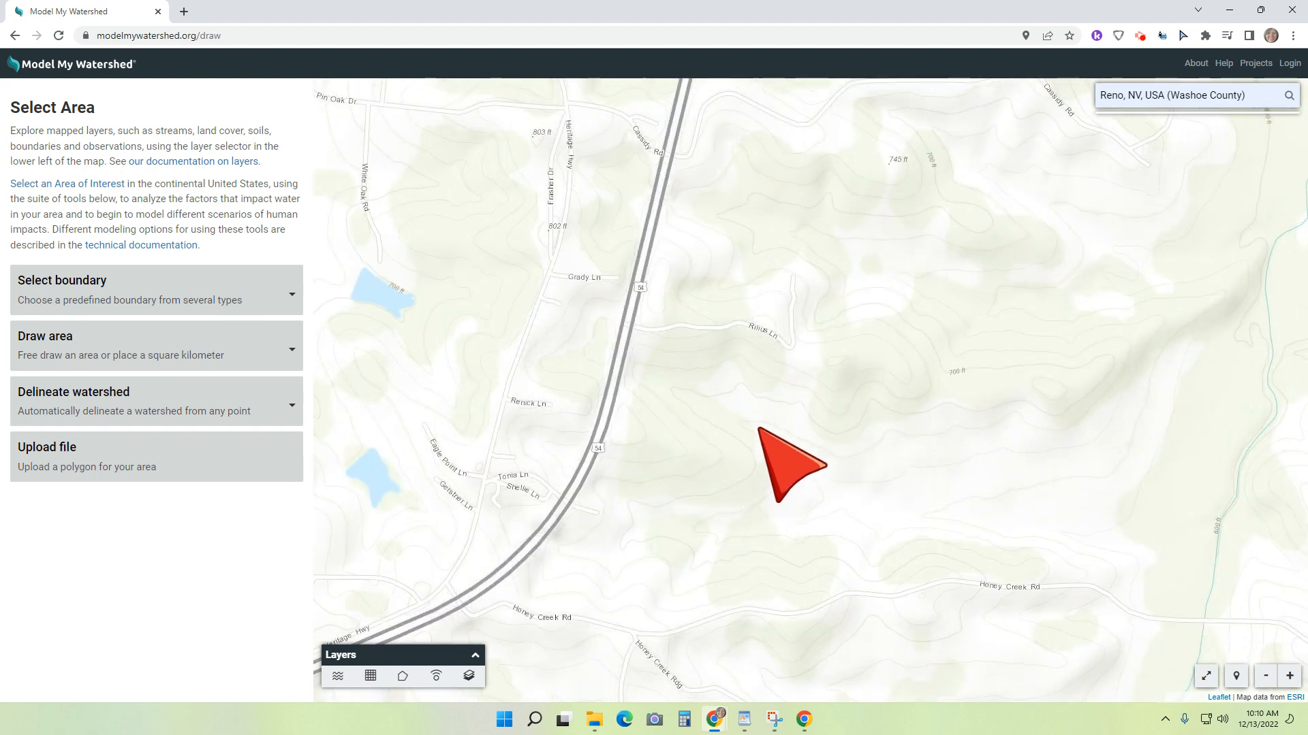
pyautogui.scroll(-2, 772, 417)
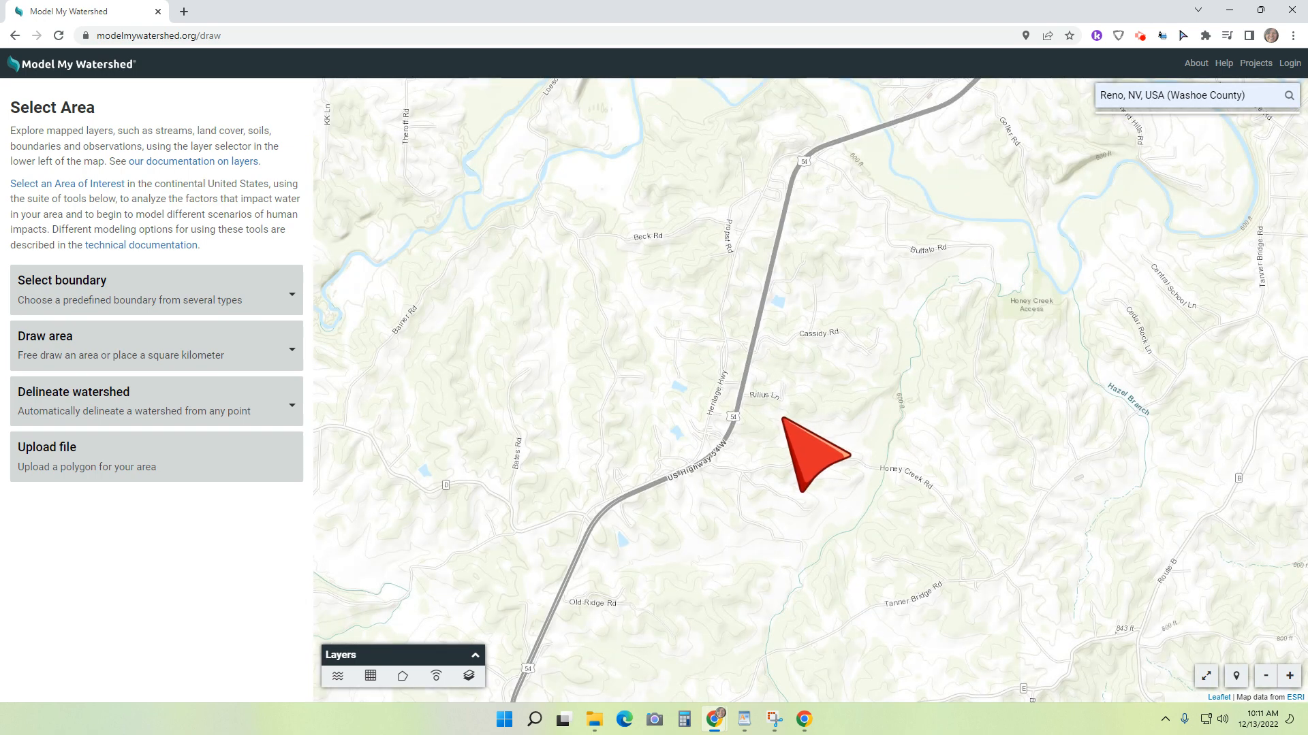
pyautogui.scroll(-1, 782, 418)
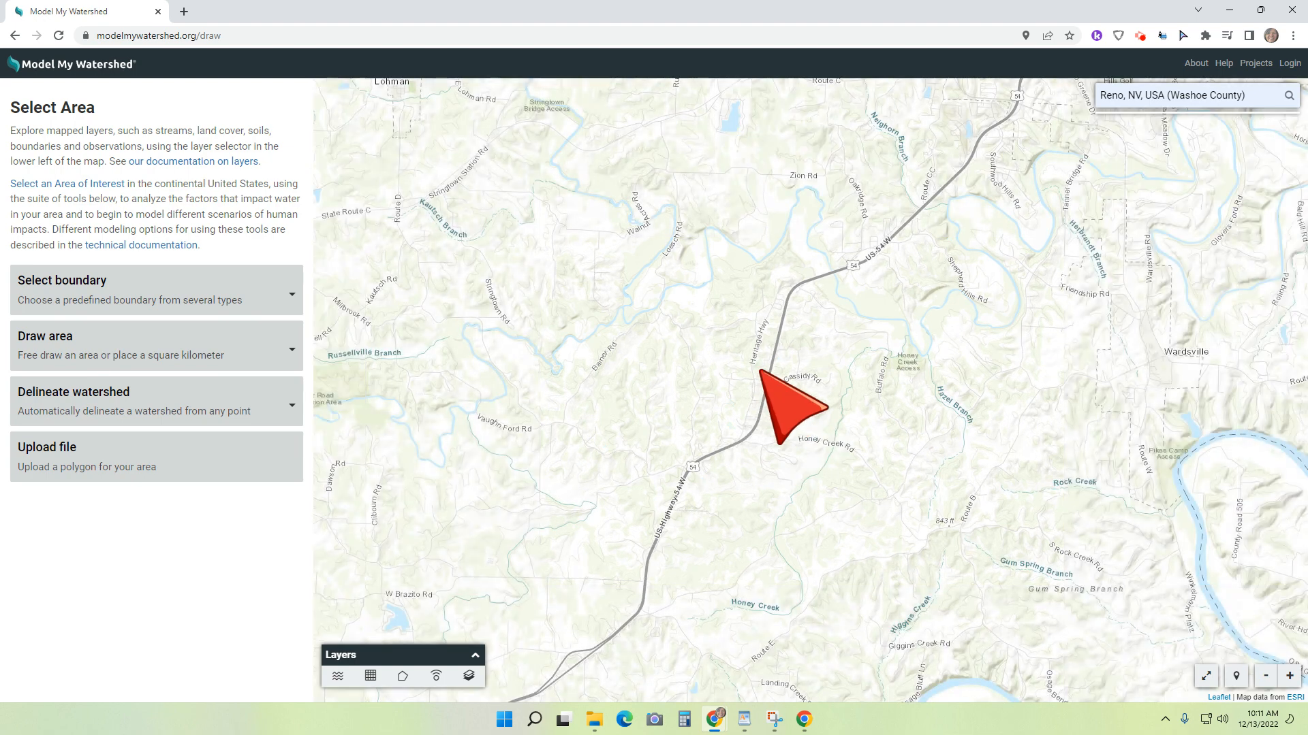
pyautogui.scroll(-1, 768, 371)
pyautogui.click(291, 294)
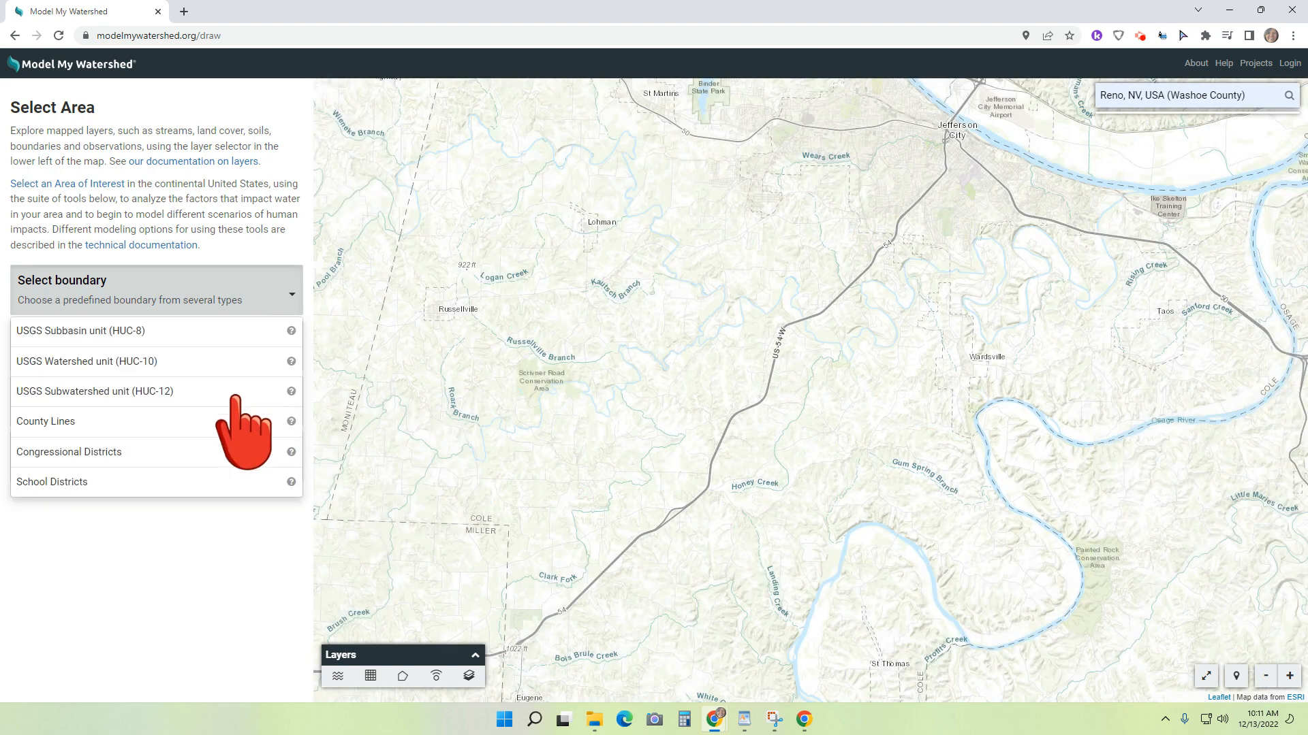
pyautogui.click(222, 477)
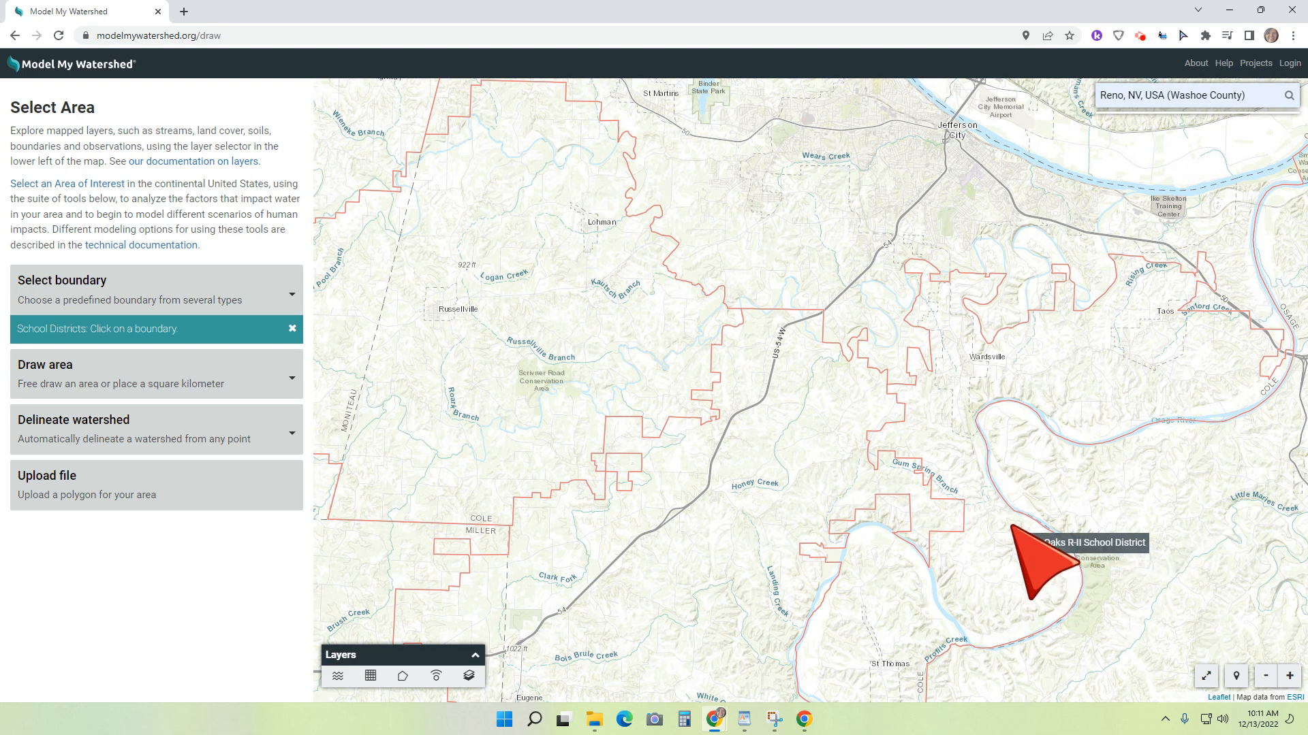
pyautogui.click(777, 468)
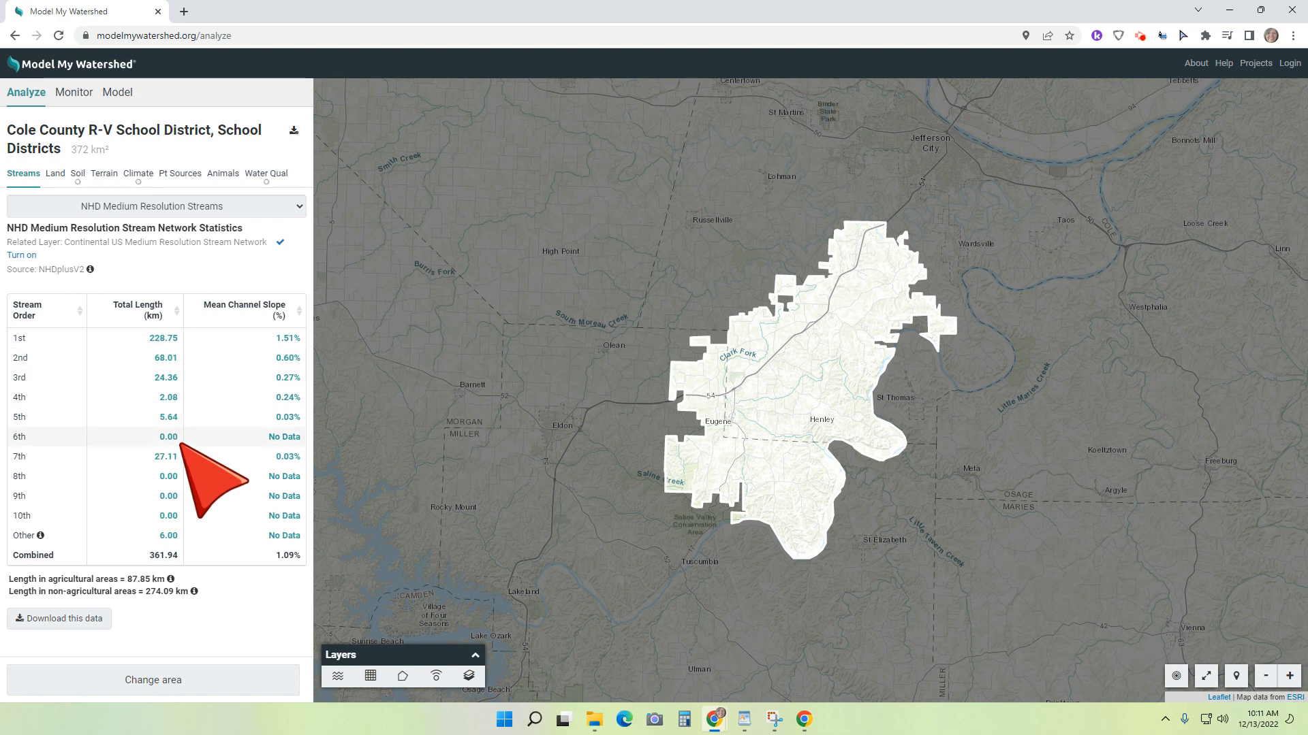
# Step: Review the district's Land Use/Cover 2019 (NLCD19) analysis, including the coverage chart and the area table
pyautogui.click(52, 173)
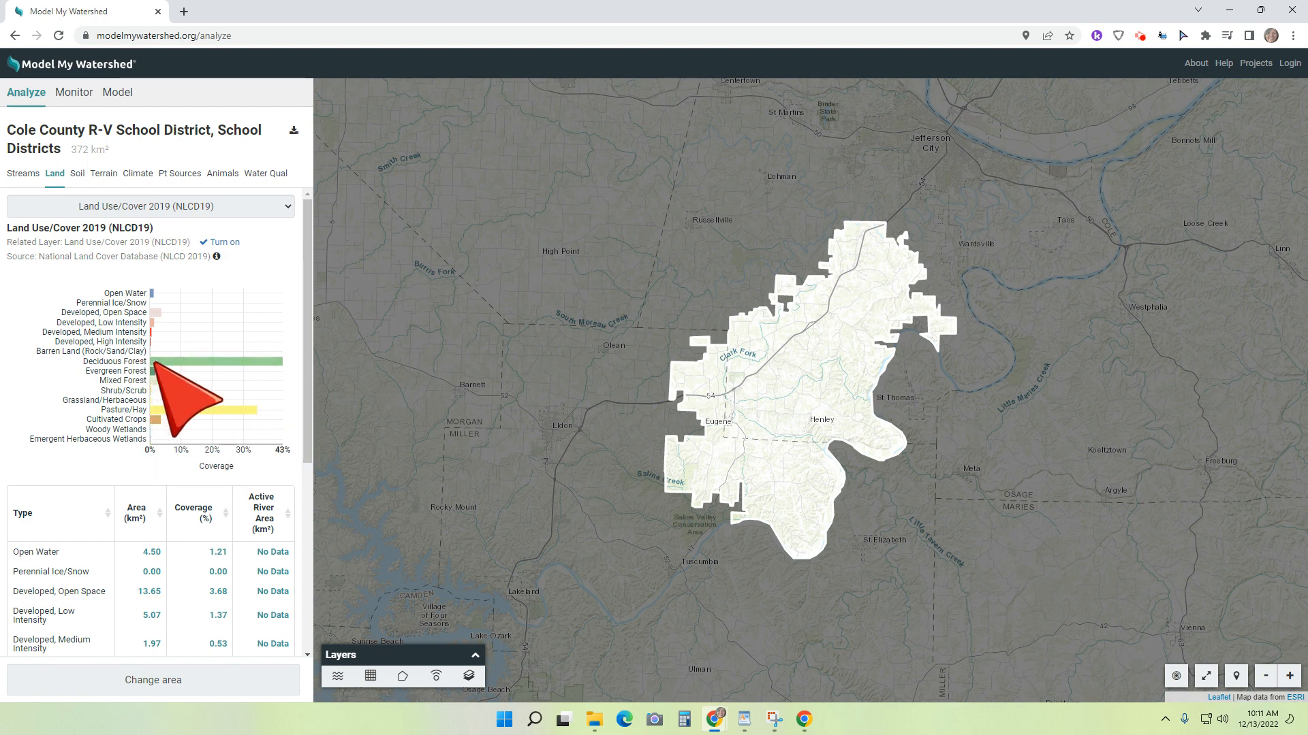
pyautogui.scroll(-5, 252, 418)
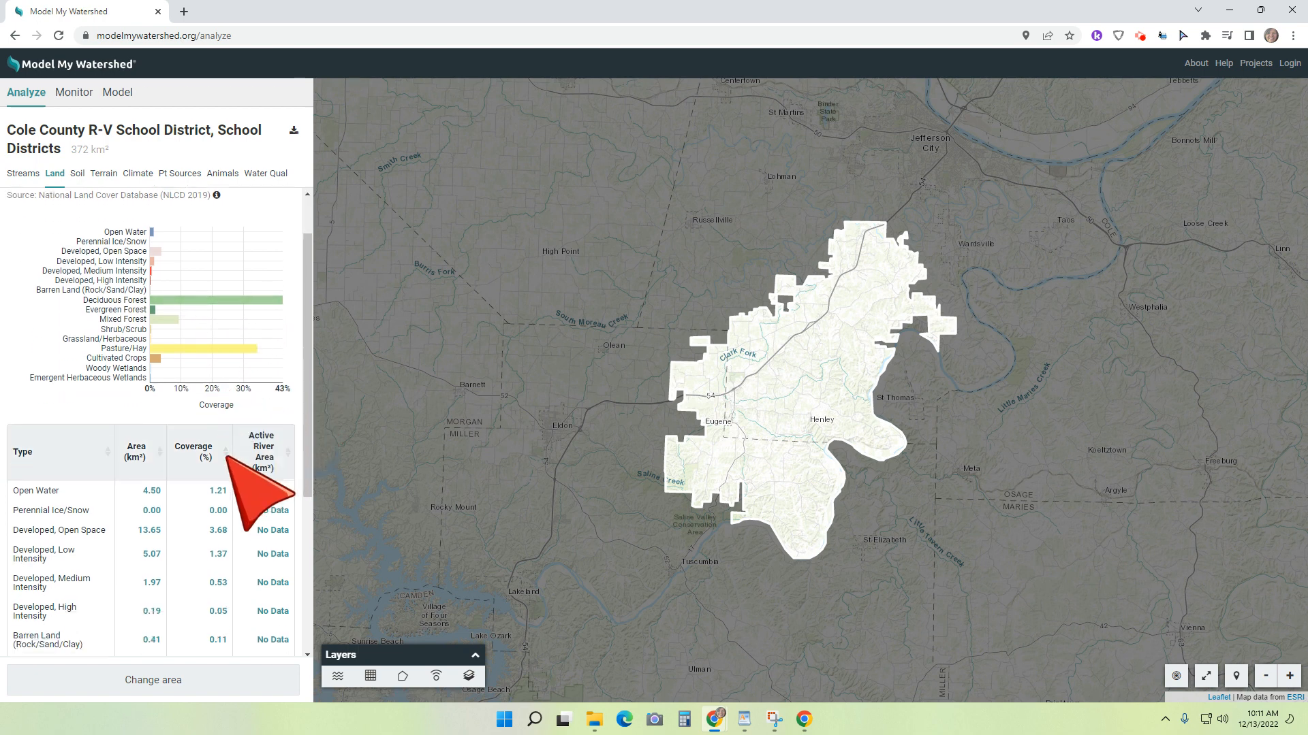
pyautogui.scroll(5, 273, 511)
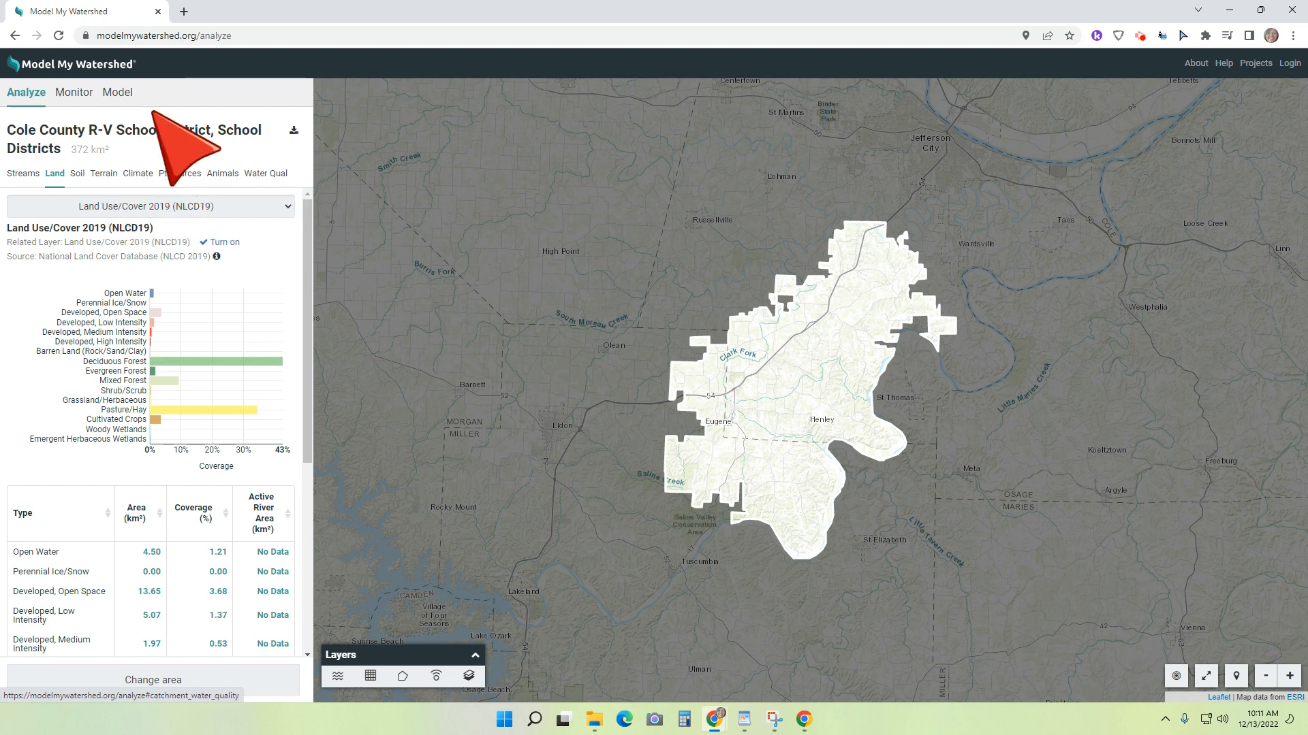
# Step: Run the Site Storm Model for the district and review its runoff and water quality results along with the monitoring data page
pyautogui.click(117, 92)
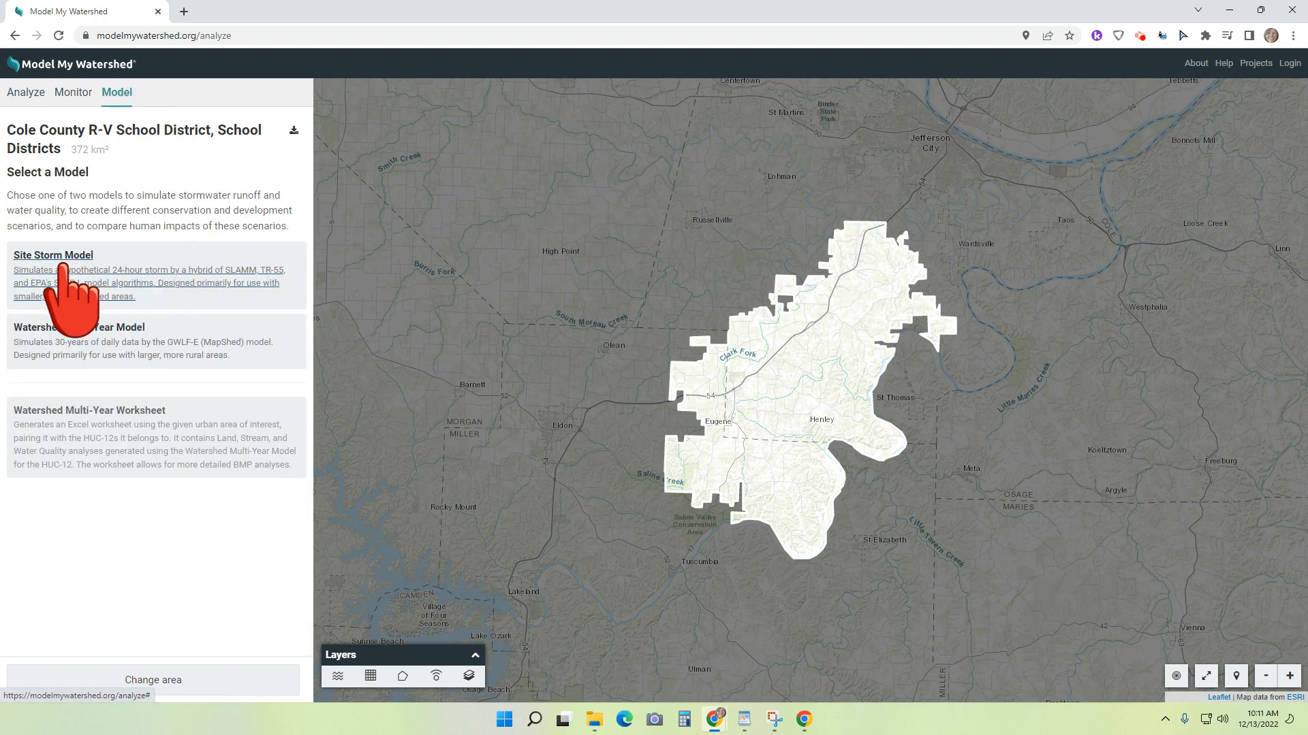
pyautogui.click(75, 293)
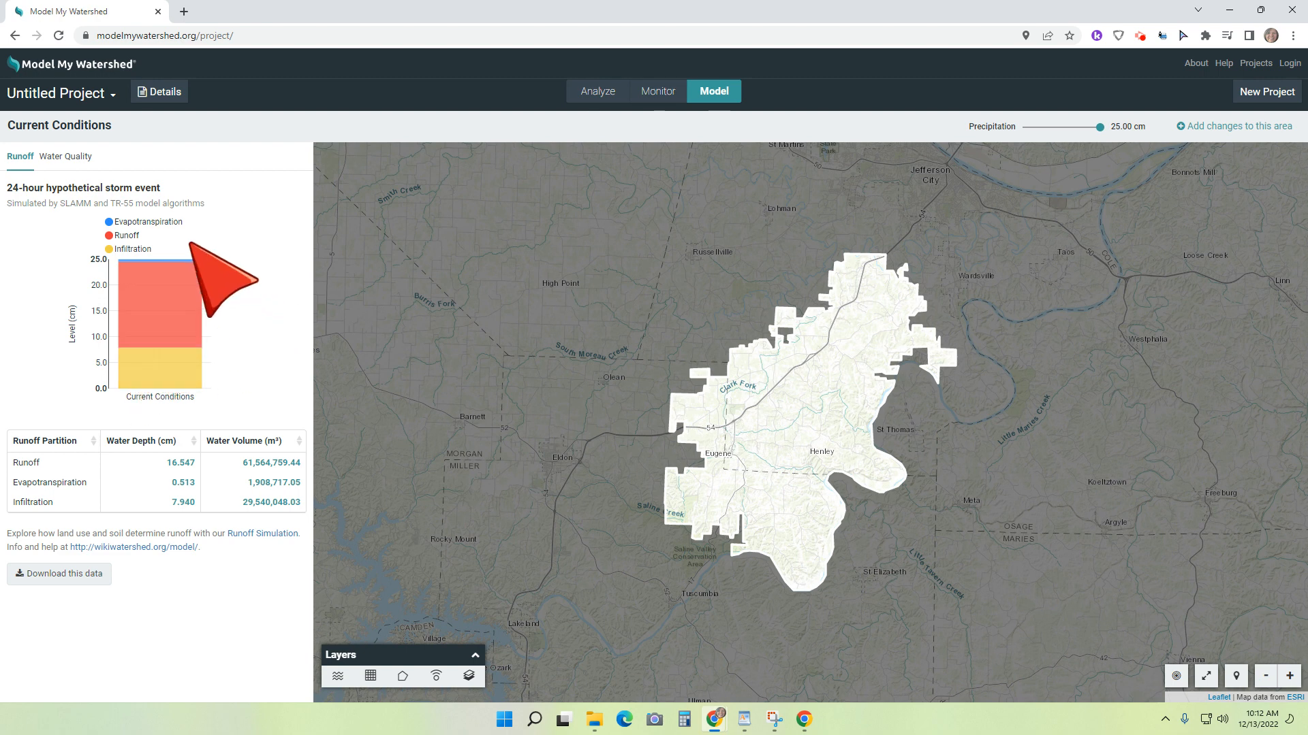
pyautogui.click(598, 92)
pyautogui.click(713, 92)
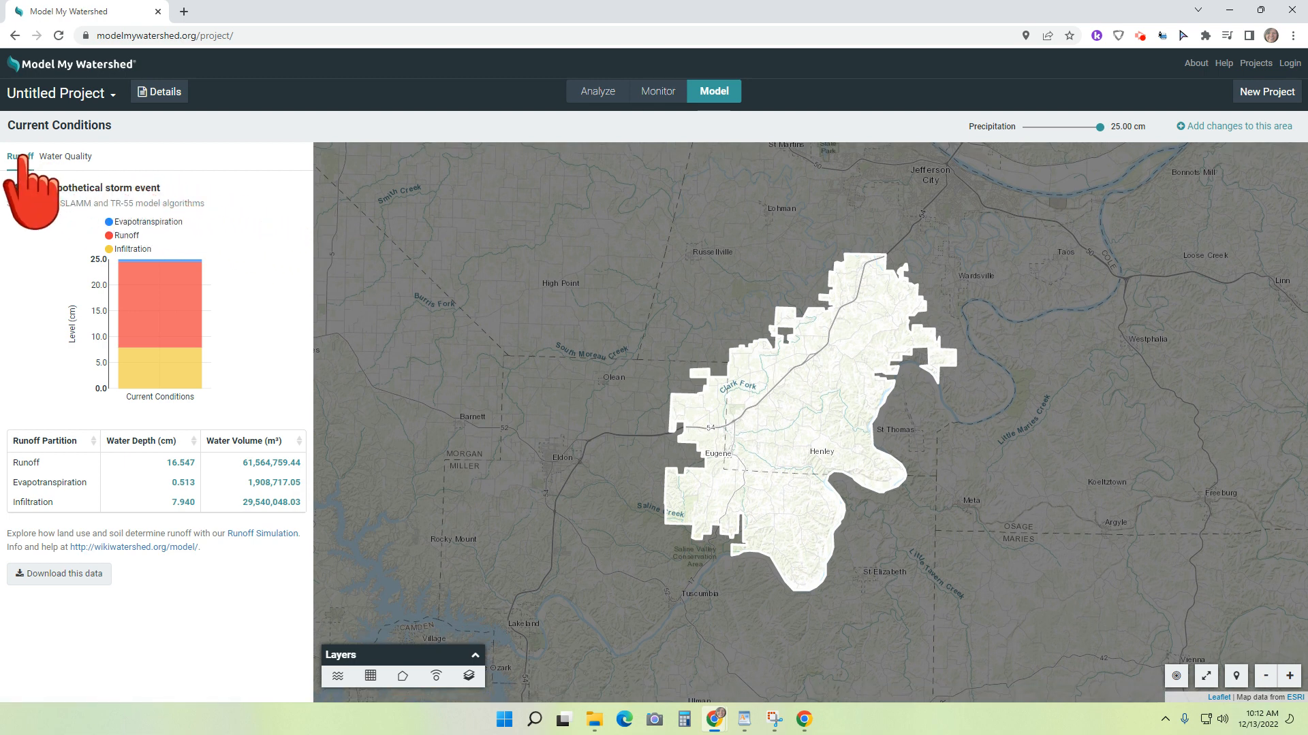
pyautogui.click(55, 160)
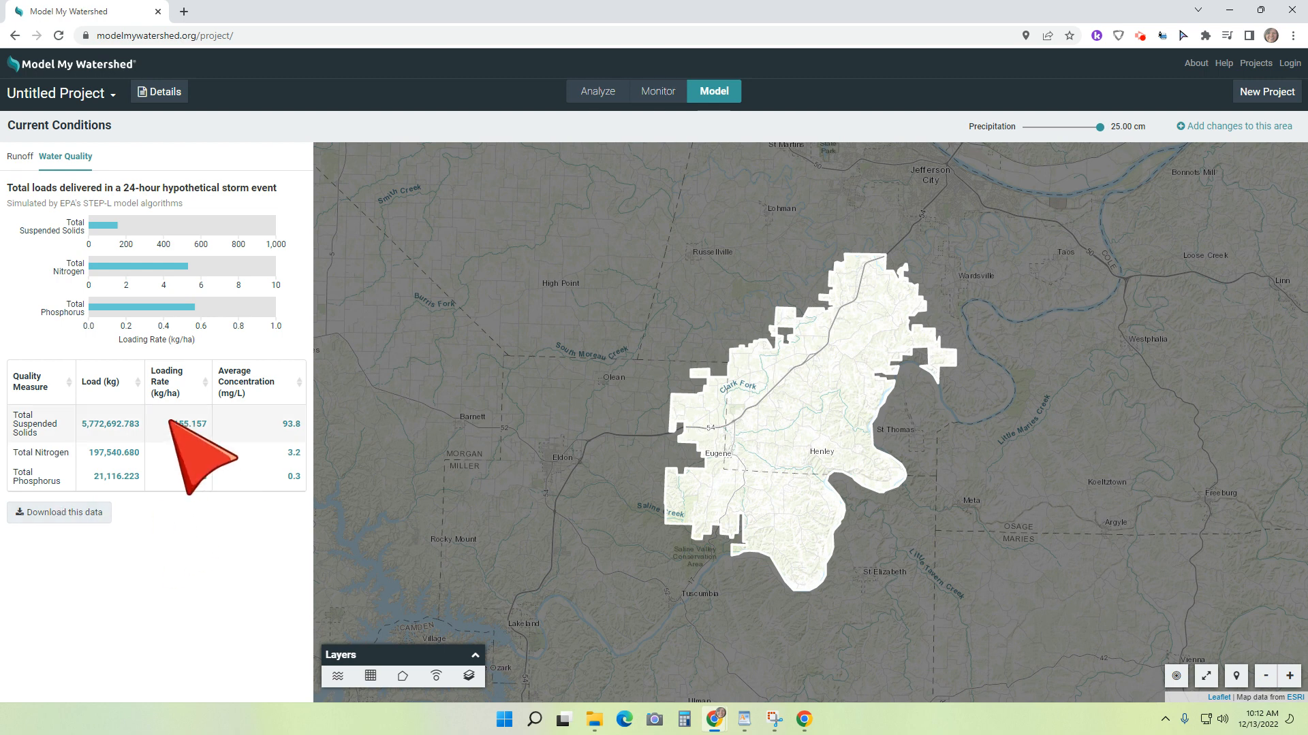
pyautogui.click(662, 91)
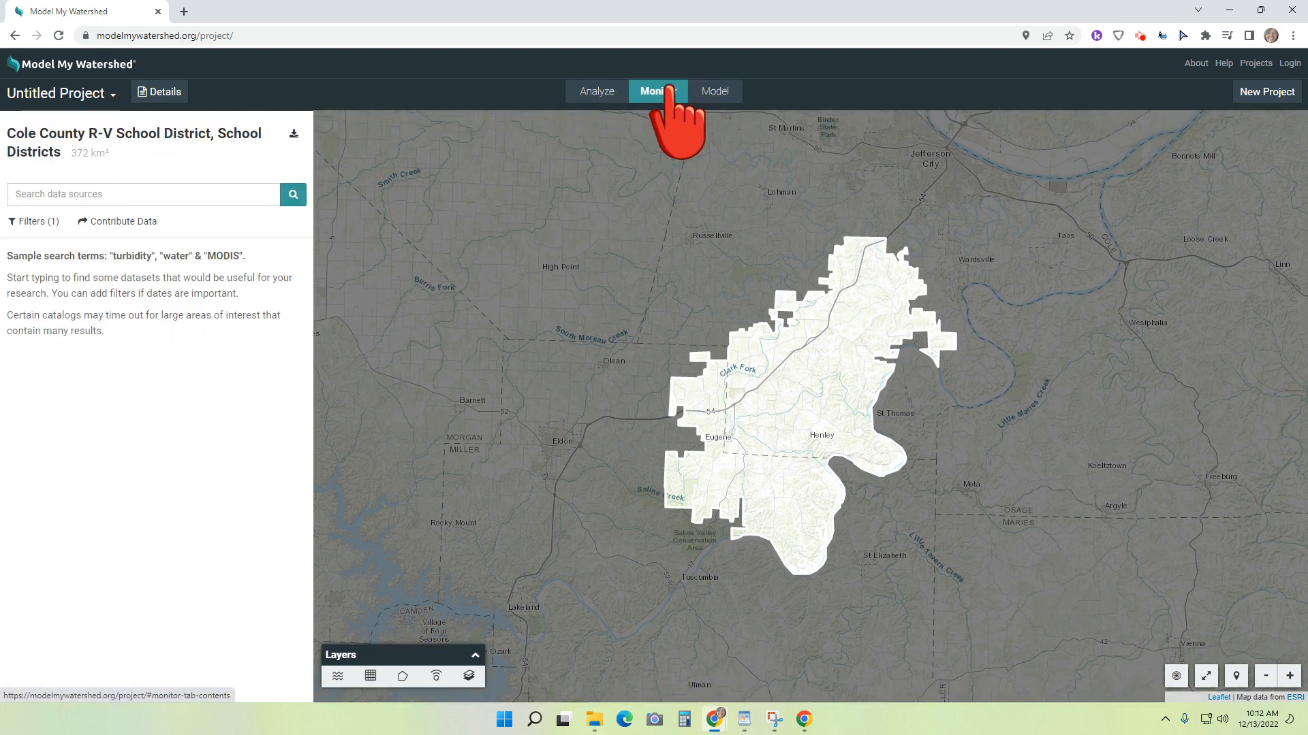
pyautogui.click(713, 91)
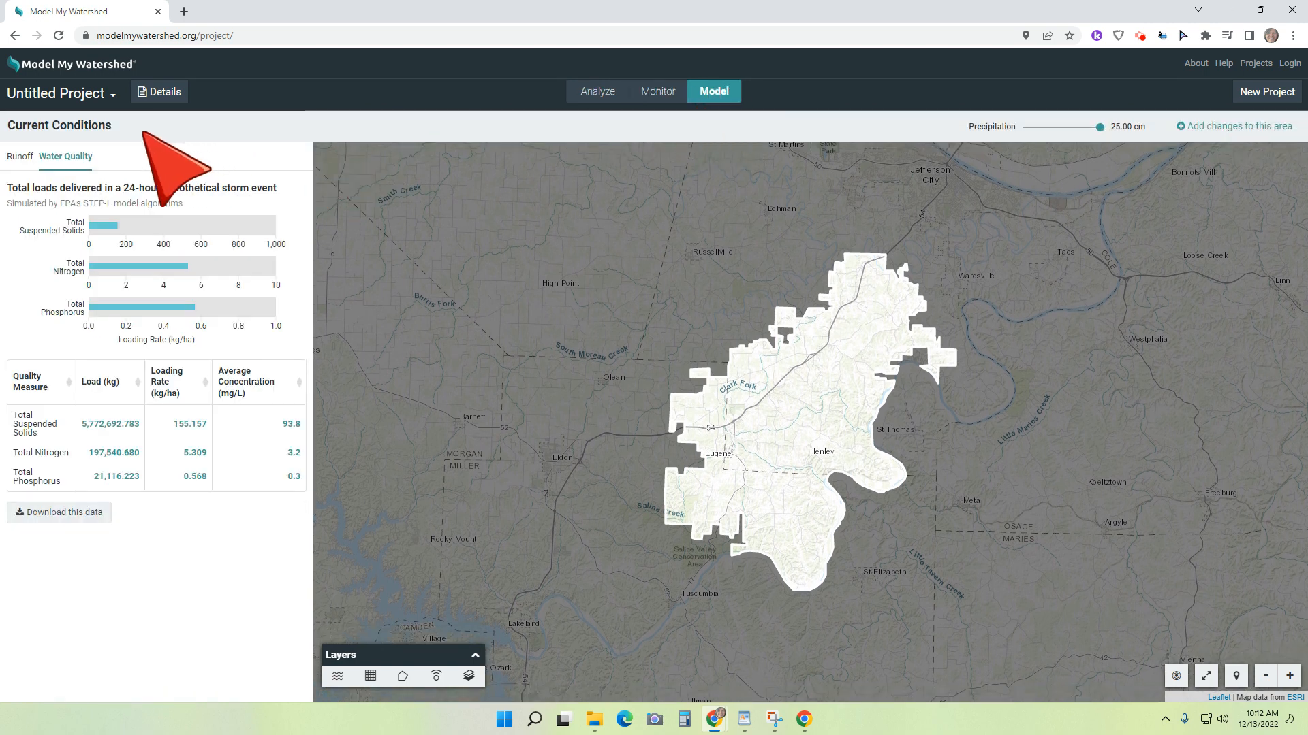
# Step: Return to area selection and reselect the Cole County R-V School District from the School Districts boundaries
pyautogui.rightClick(16, 39)
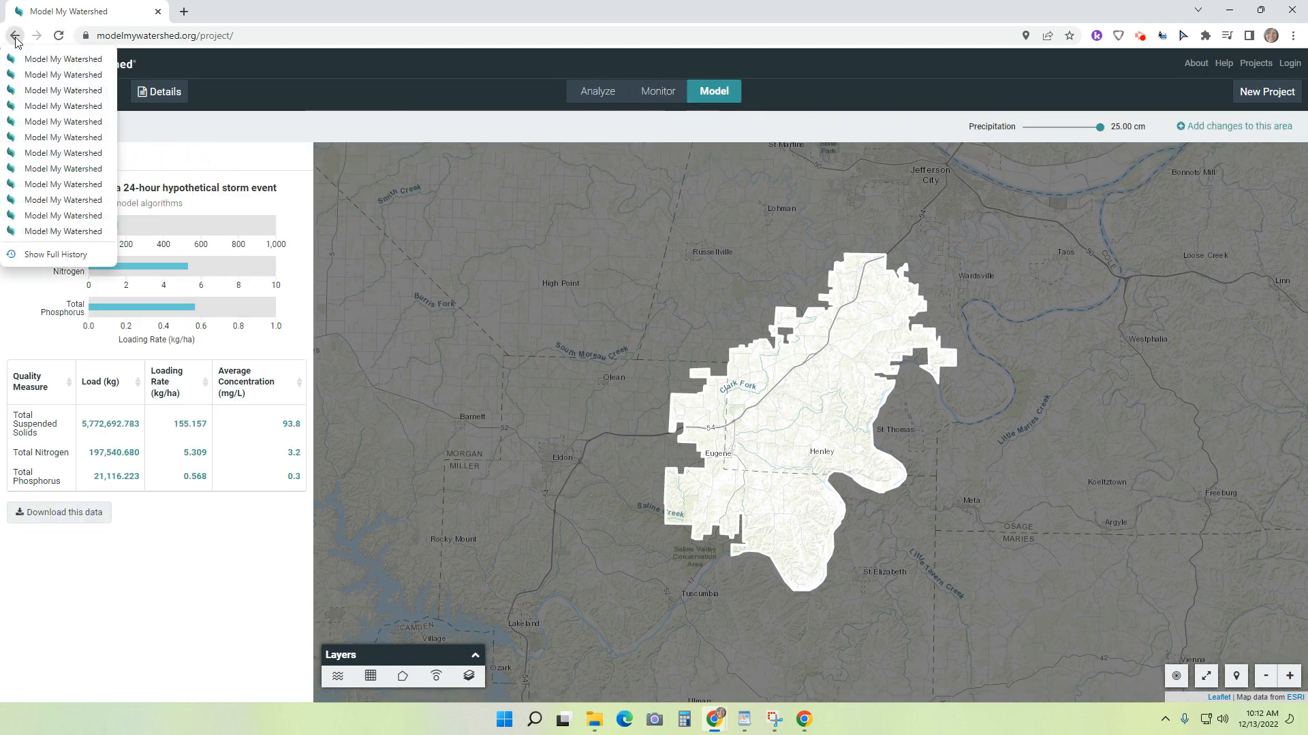
pyautogui.click(32, 75)
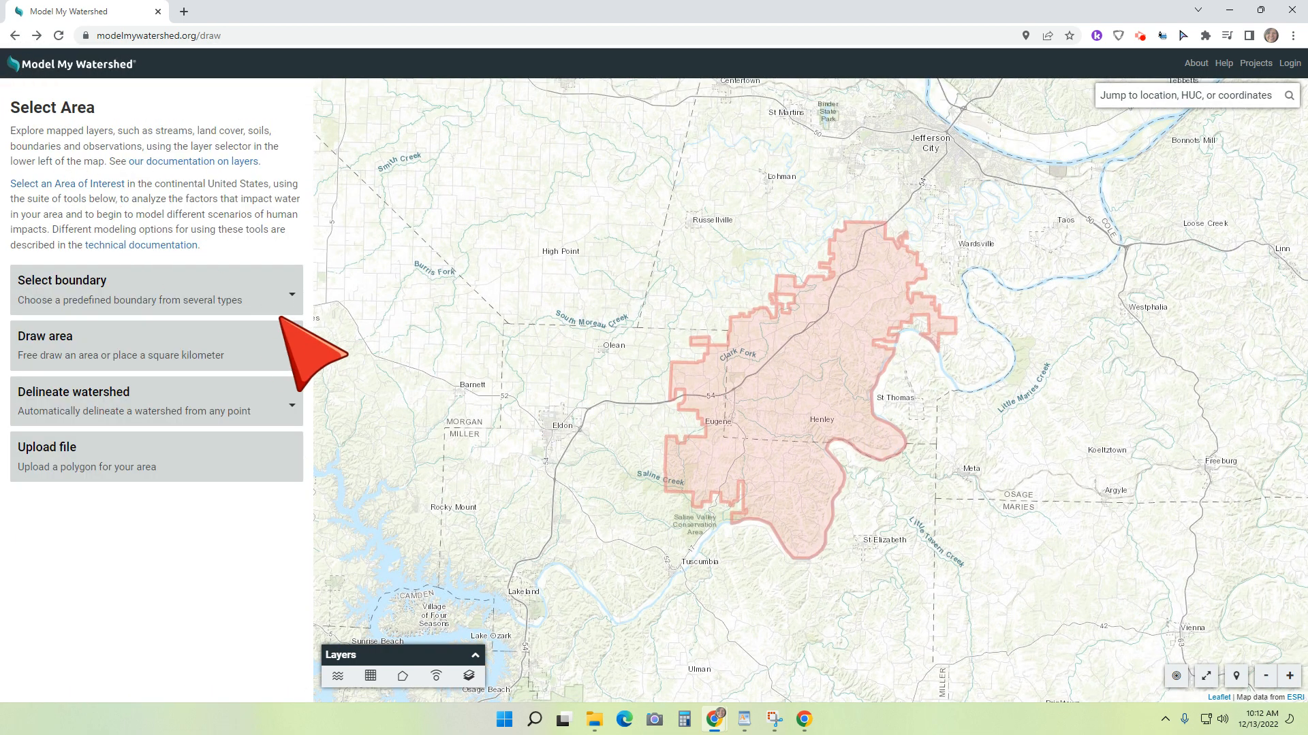
pyautogui.click(290, 294)
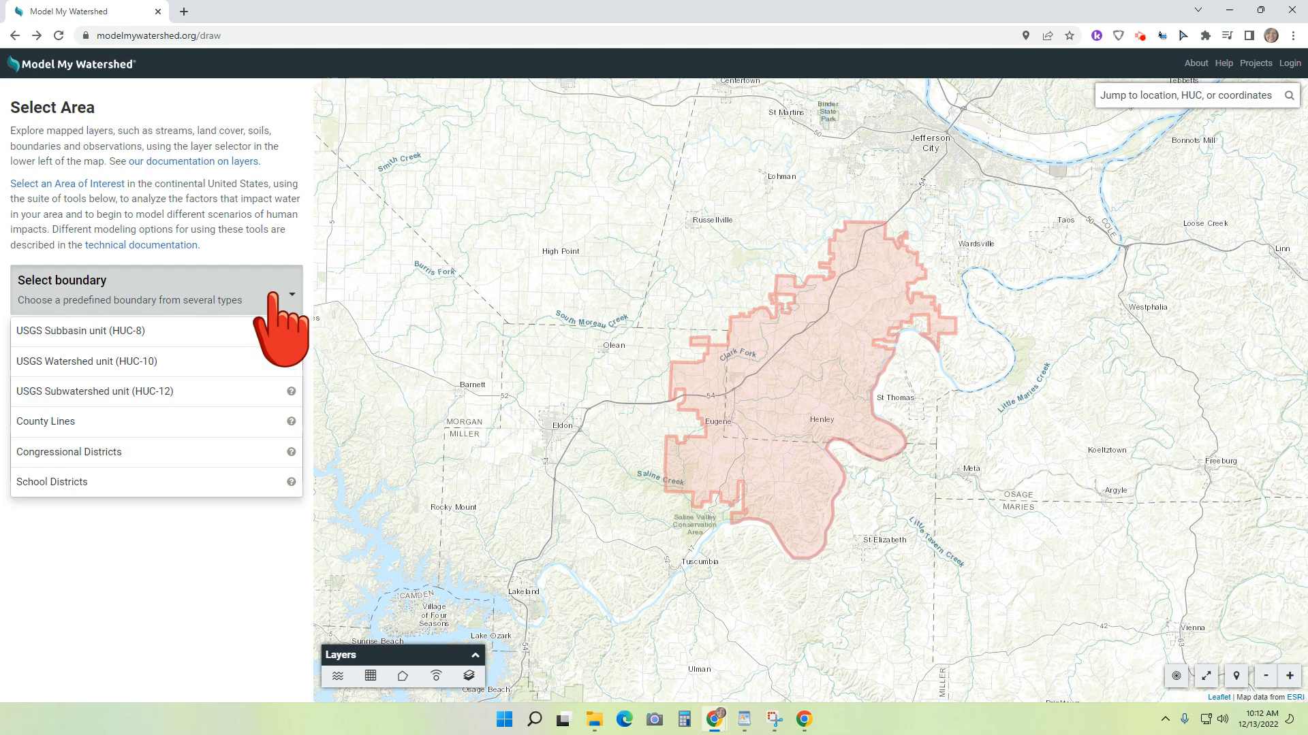
pyautogui.click(179, 477)
pyautogui.click(793, 388)
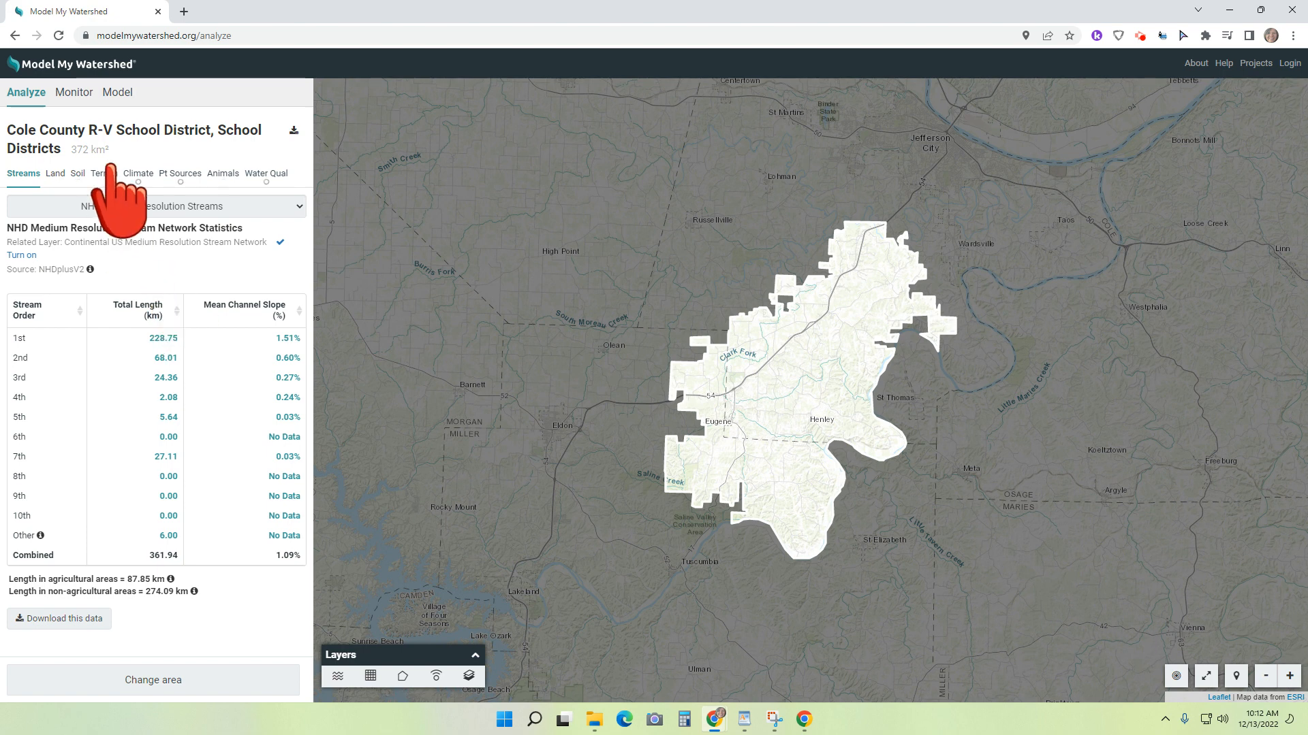
# Step: Run the Watershed Multi-Year Model for the district and review the monthly stream flow chart and hydrology table
pyautogui.click(118, 92)
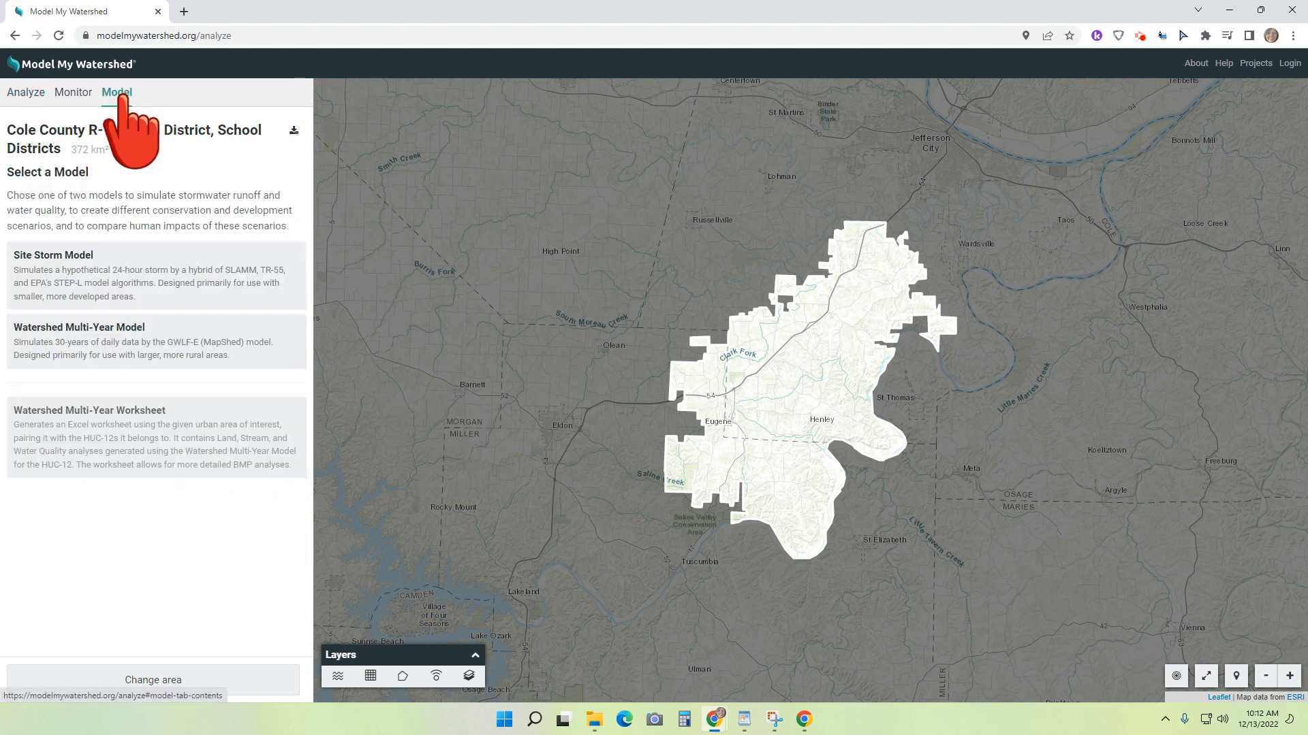
pyautogui.click(80, 348)
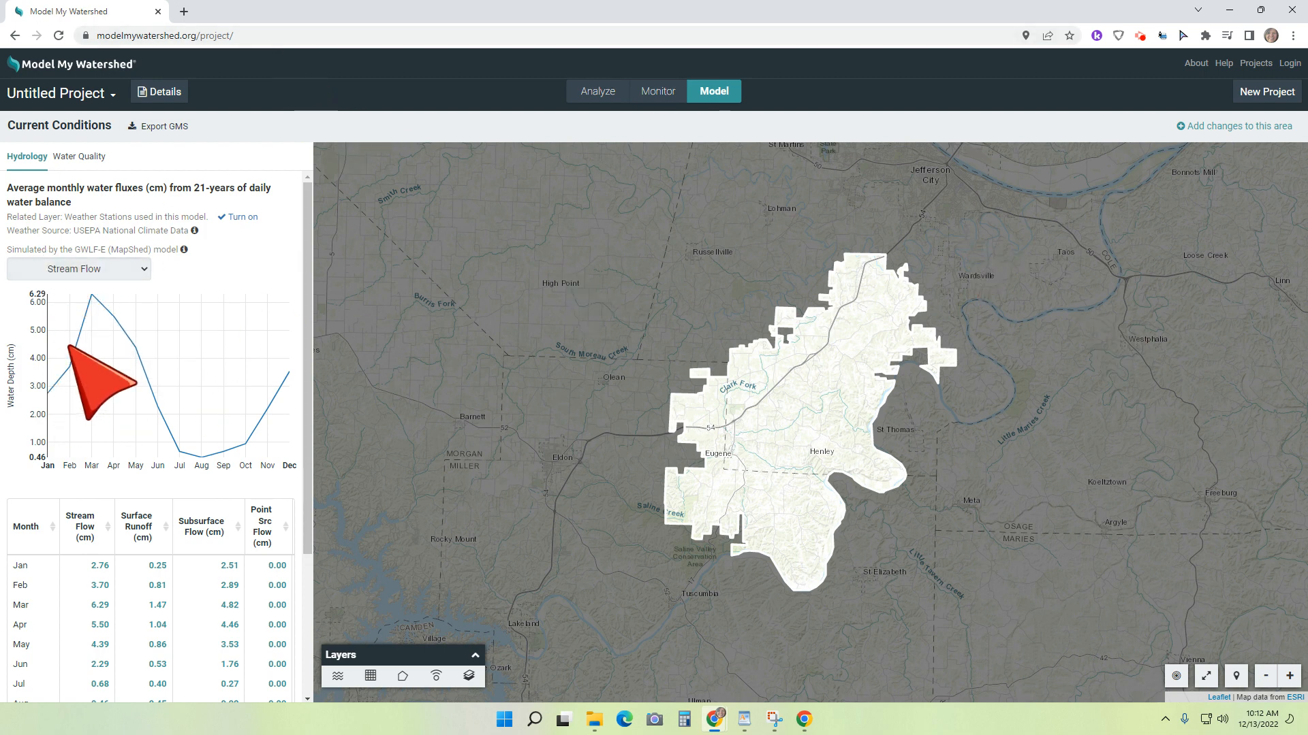
pyautogui.scroll(-3, 70, 346)
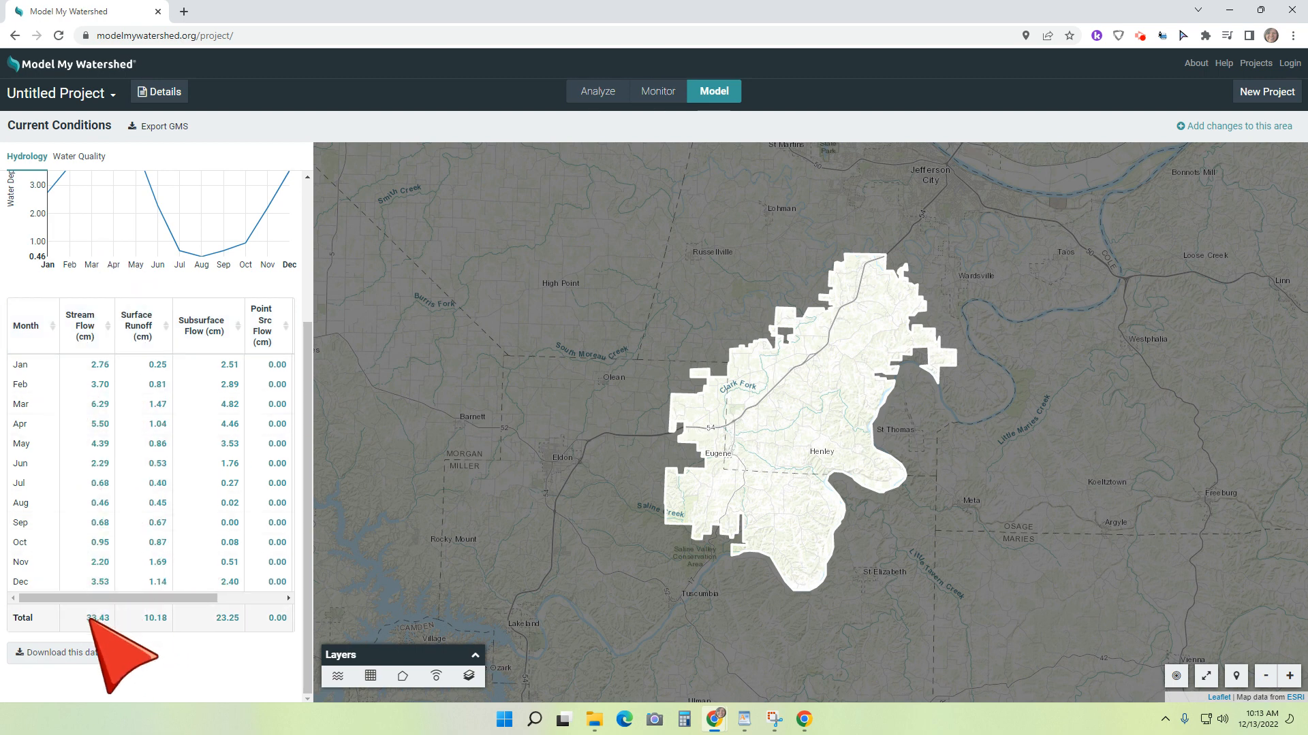
# Step: Examine the district's outline on the map, including its creeks and southern boundary near Henley and Eugene
pyautogui.scroll(2, 474, 568)
pyautogui.scroll(-2, 810, 286)
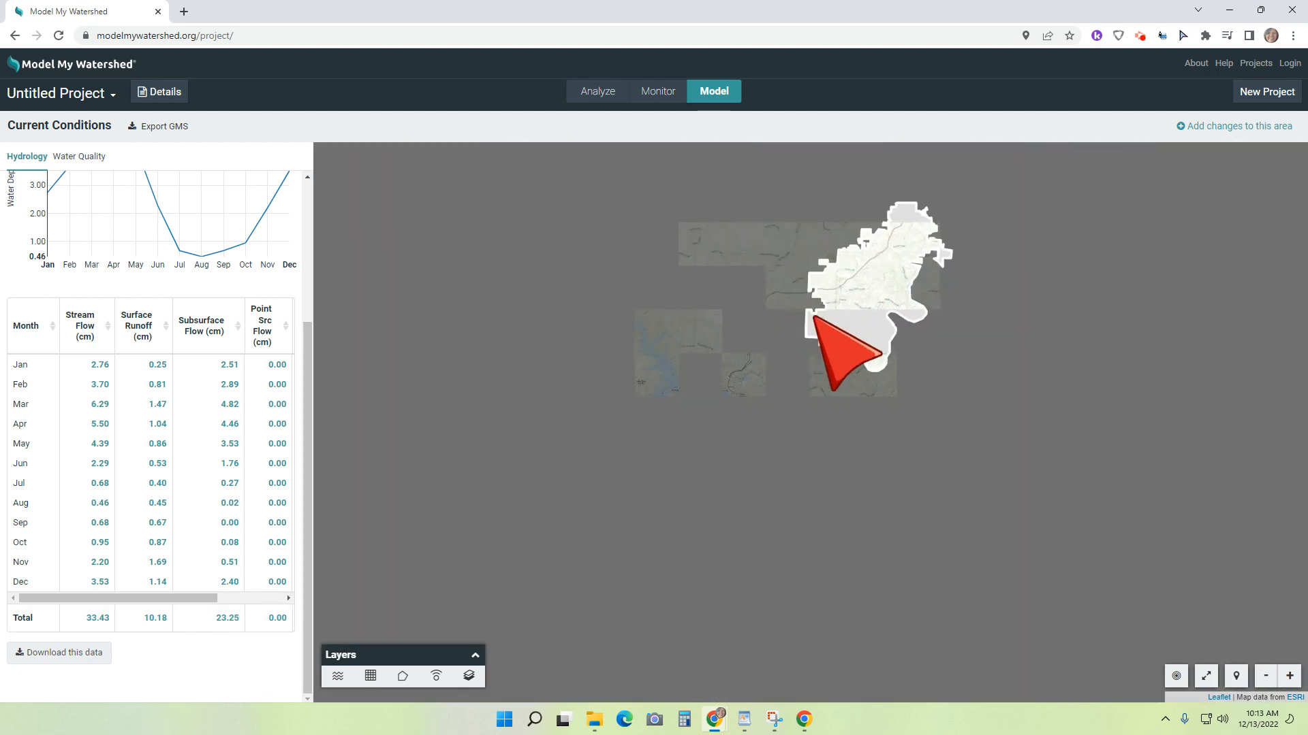
pyautogui.scroll(3, 967, 363)
pyautogui.scroll(1, 967, 361)
pyautogui.moveTo(590, 326); pyautogui.dragTo(1125, 597)
pyautogui.scroll(-2, 777, 412)
pyautogui.scroll(1, 928, 423)
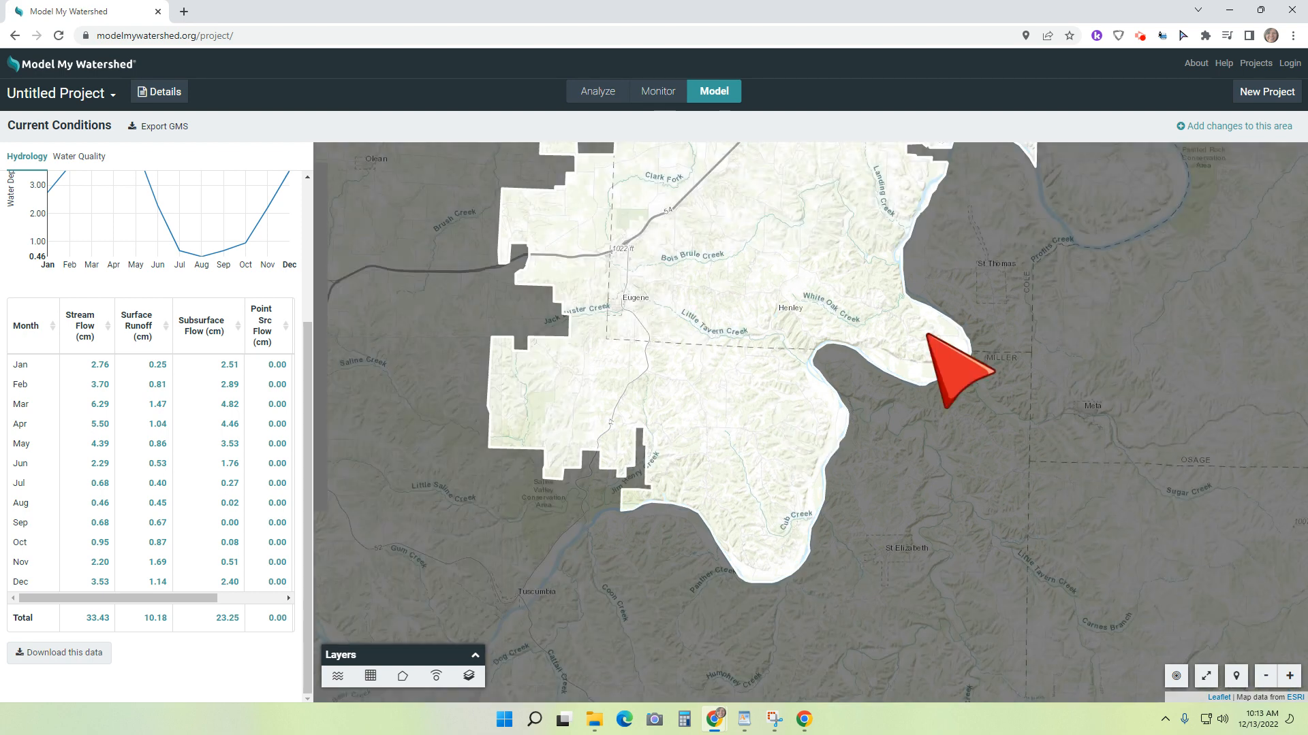
# Step: Start a new scenario for adding changes to the Cole County R-V district in the multi-year model
pyautogui.scroll(1, 1012, 292)
pyautogui.scroll(-1, 1012, 291)
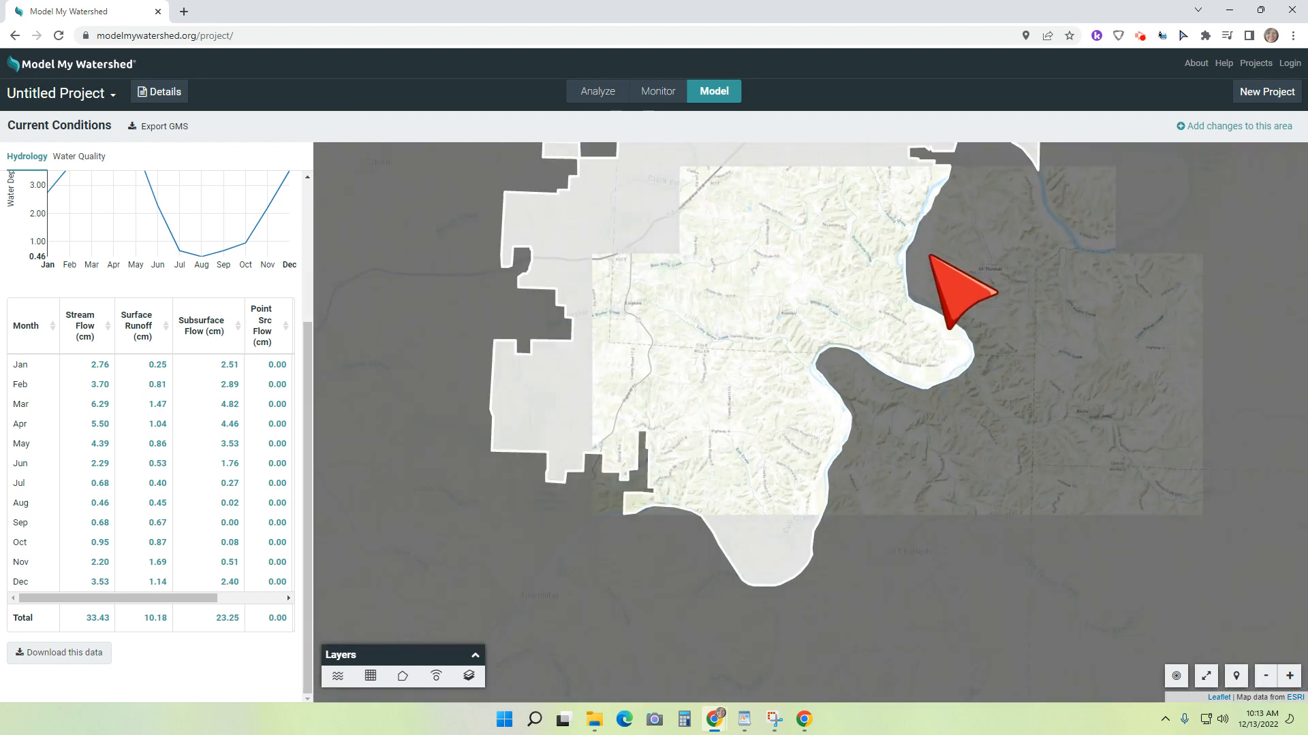
pyautogui.moveTo(970, 373); pyautogui.dragTo(933, 518)
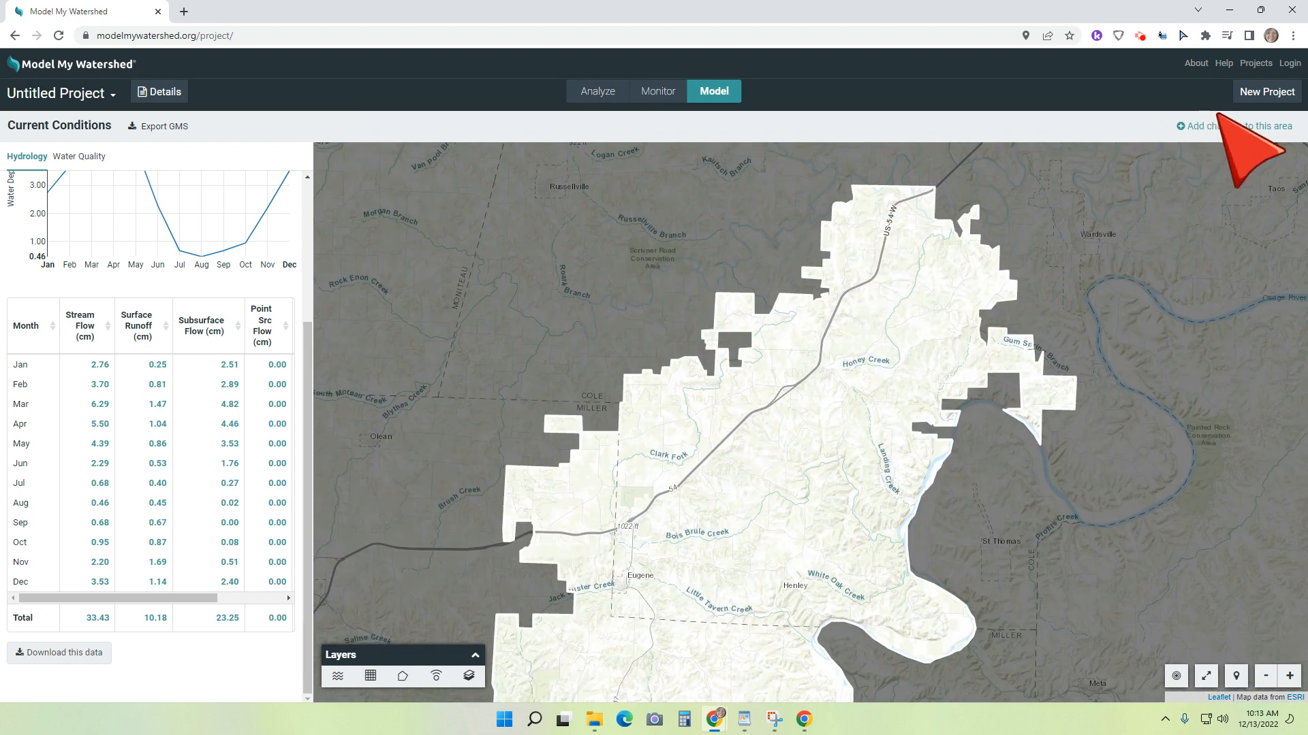
pyautogui.click(1249, 127)
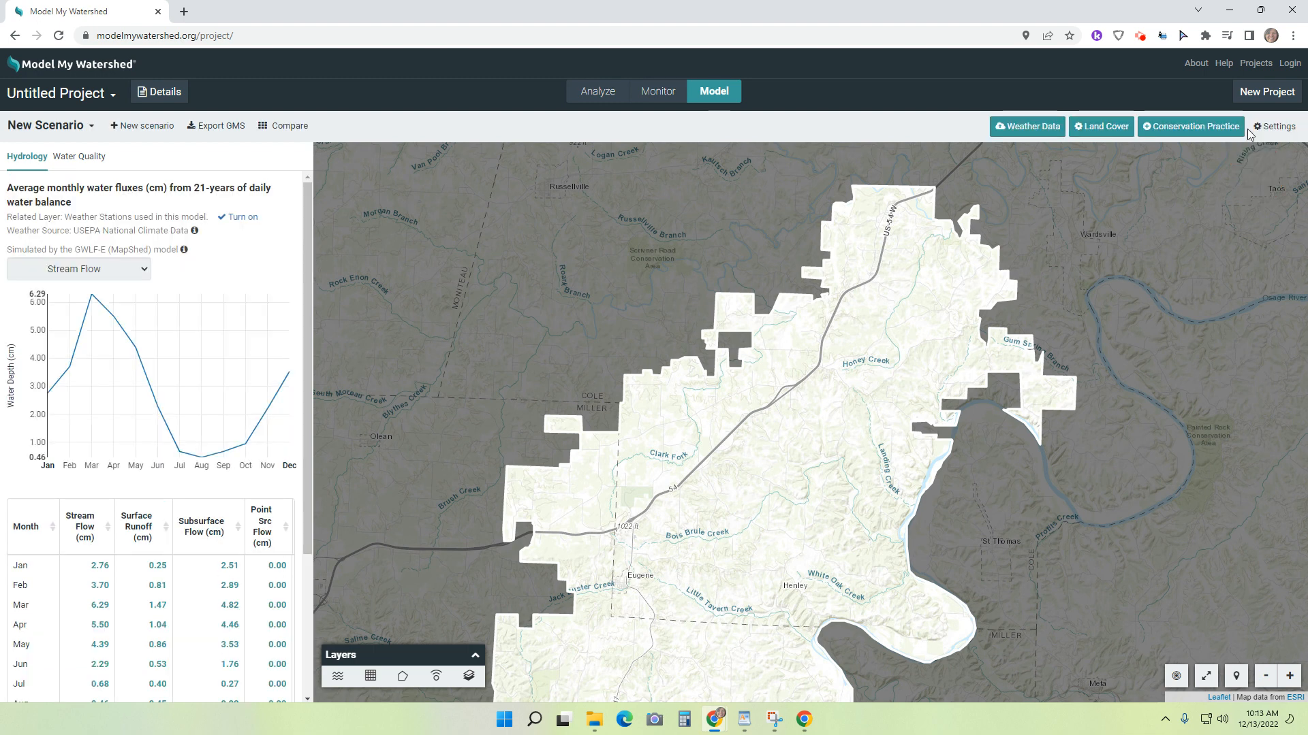
# Step: Try the Land Use/Cover 2001 (NLCD19) preset in the land cover settings, return to the 2019 preset and cancel the change
pyautogui.click(1098, 127)
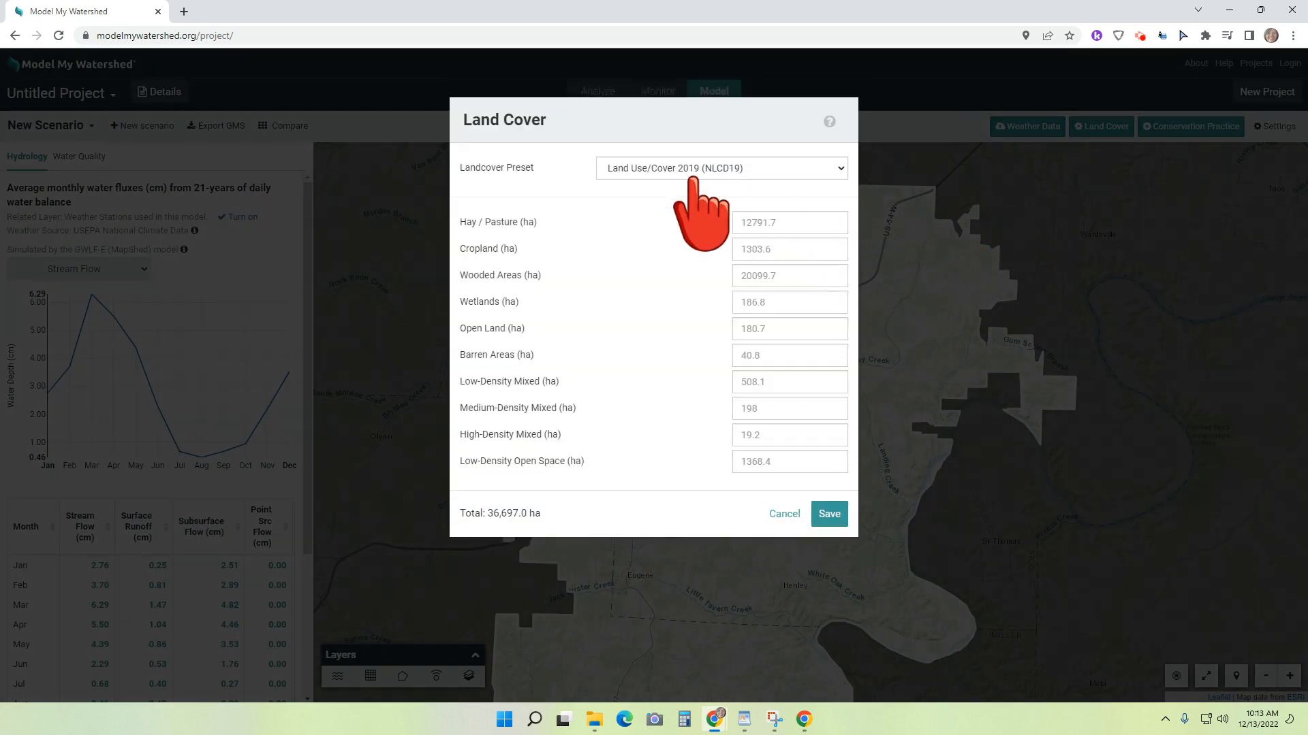
pyautogui.click(819, 168)
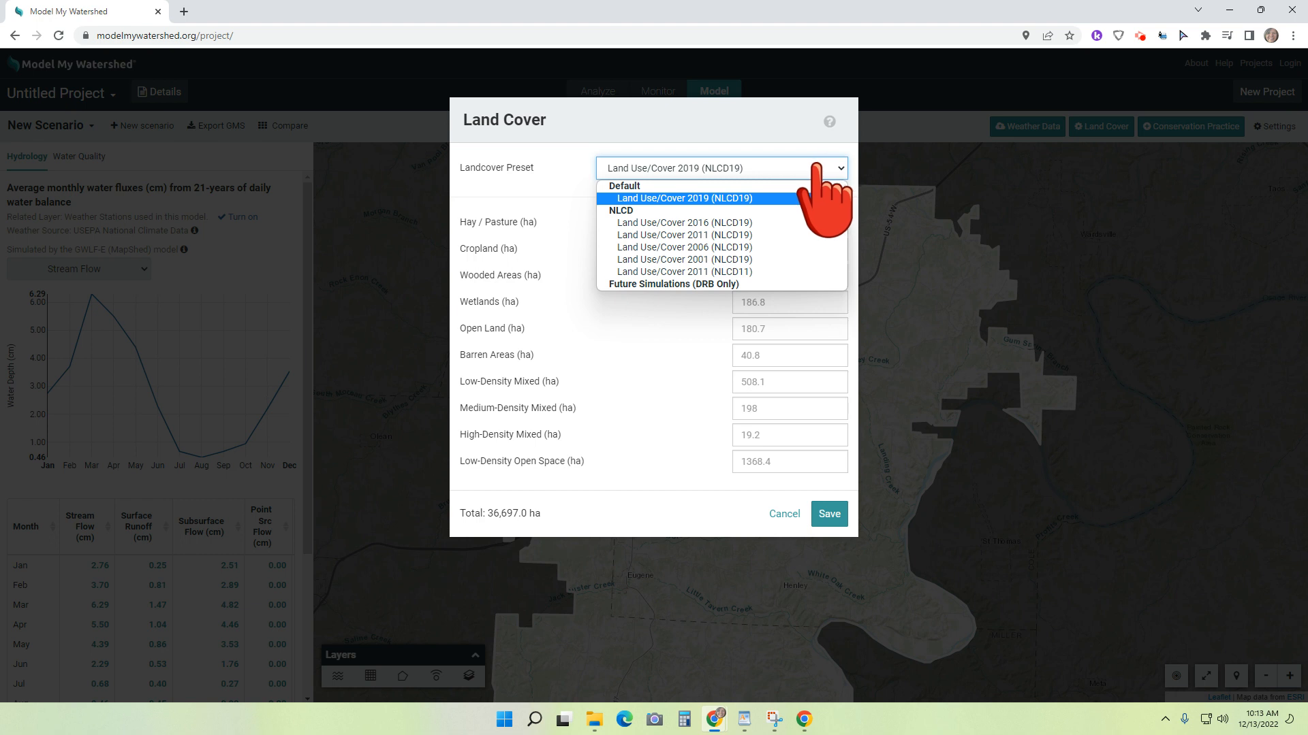
pyautogui.click(686, 260)
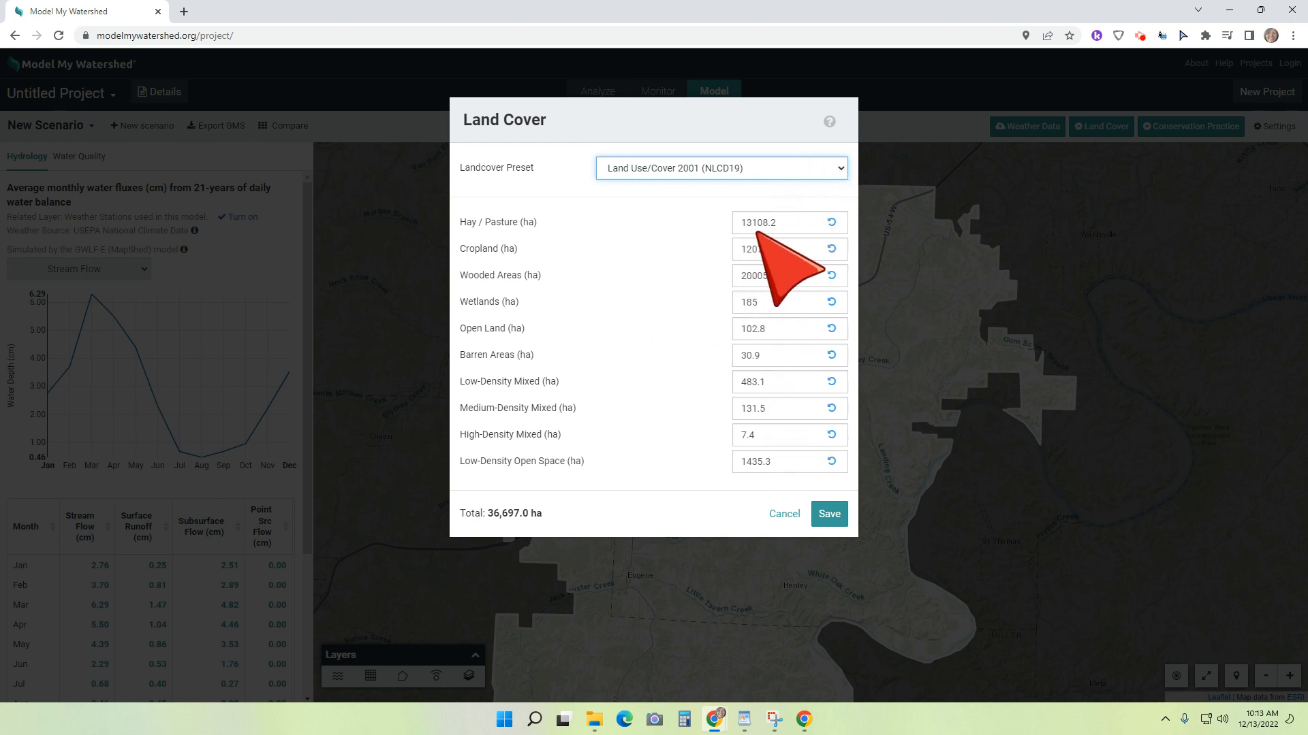
pyautogui.click(800, 168)
pyautogui.click(787, 202)
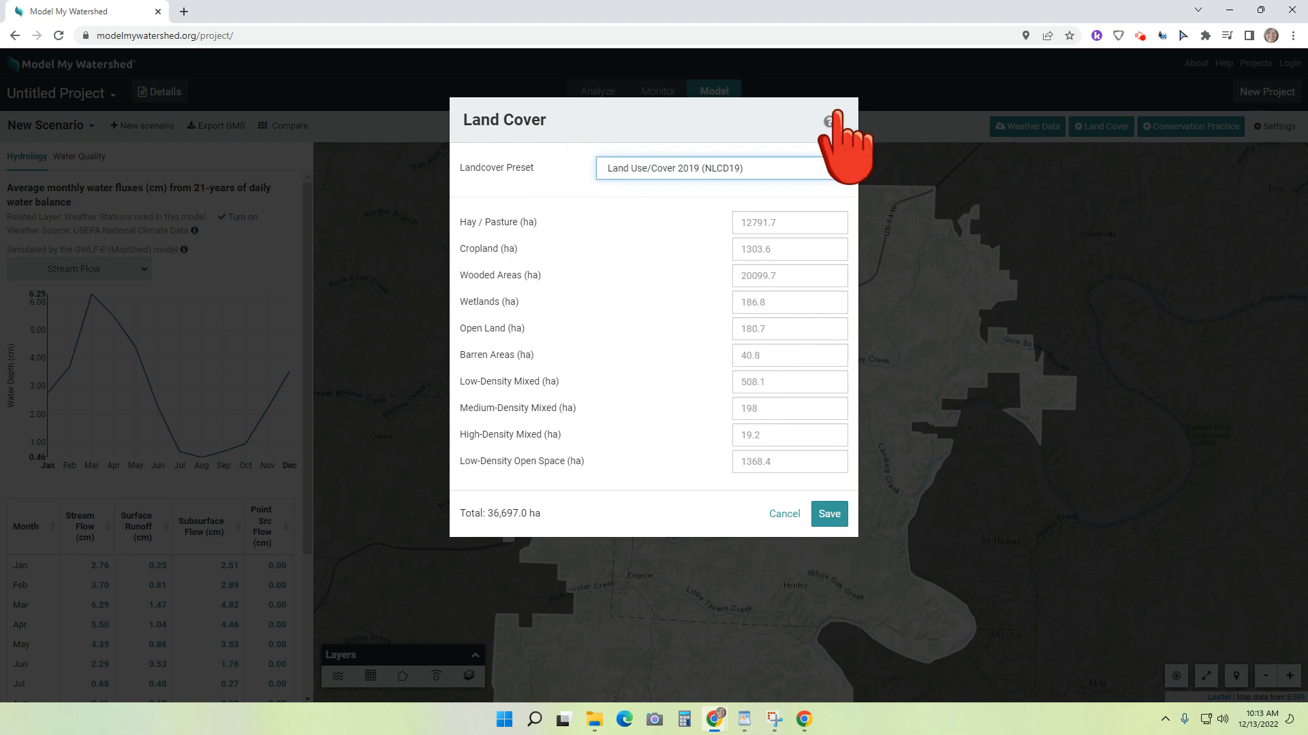
pyautogui.click(786, 514)
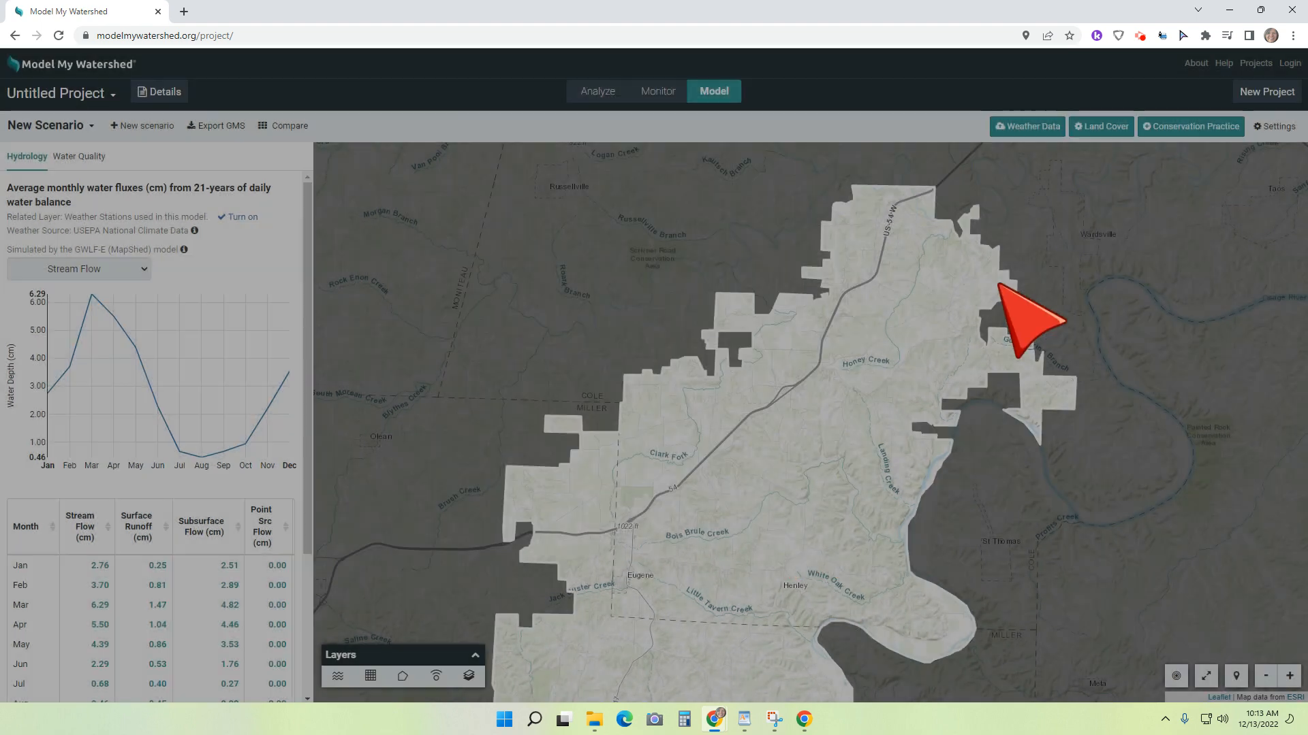
# Step: Apply the rural Reduced Tillage conservation practice to 1000 ha of row crops
pyautogui.click(1195, 128)
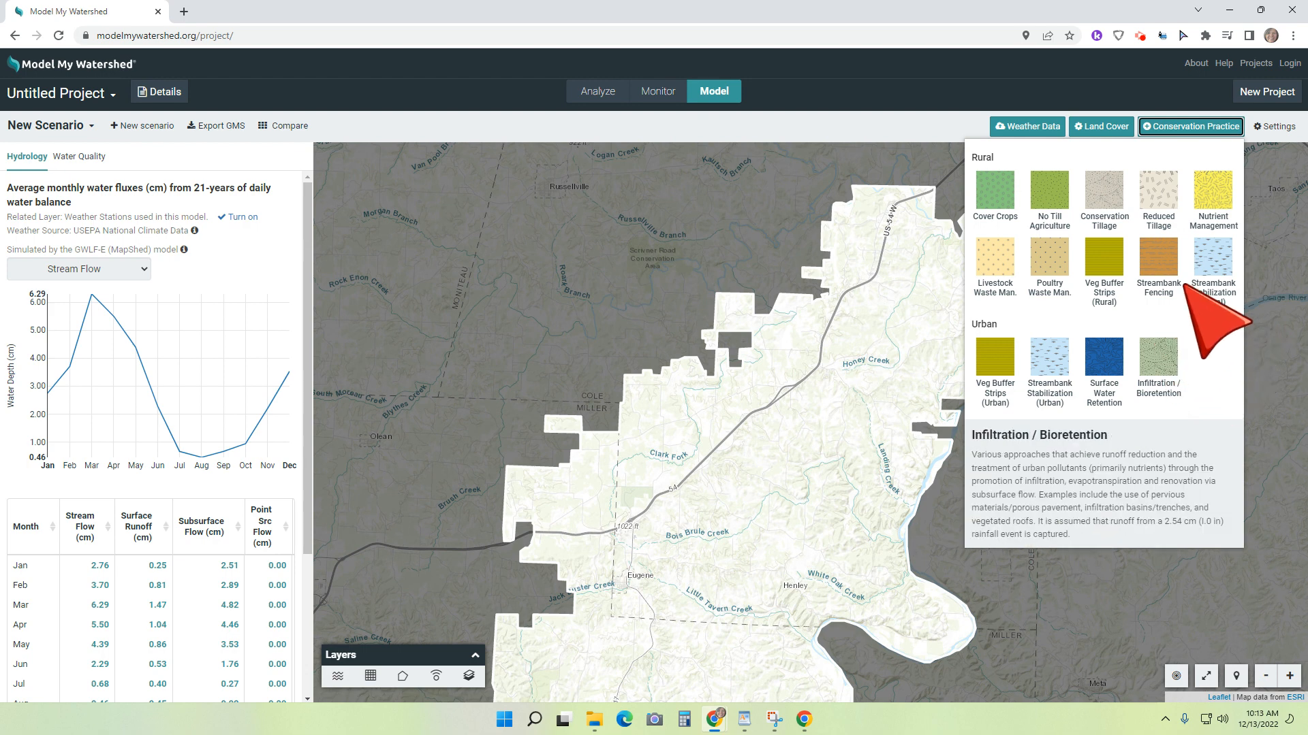
pyautogui.click(1158, 194)
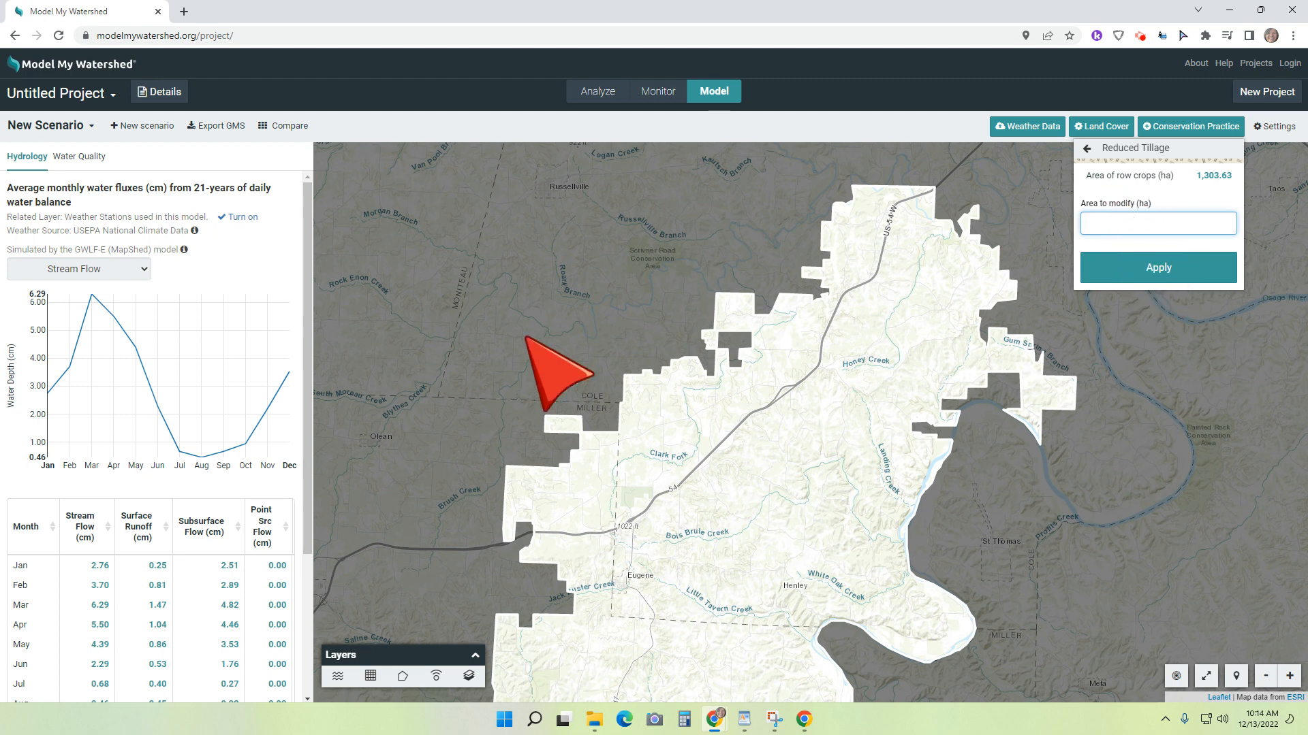
pyautogui.scroll(-3, 105, 381)
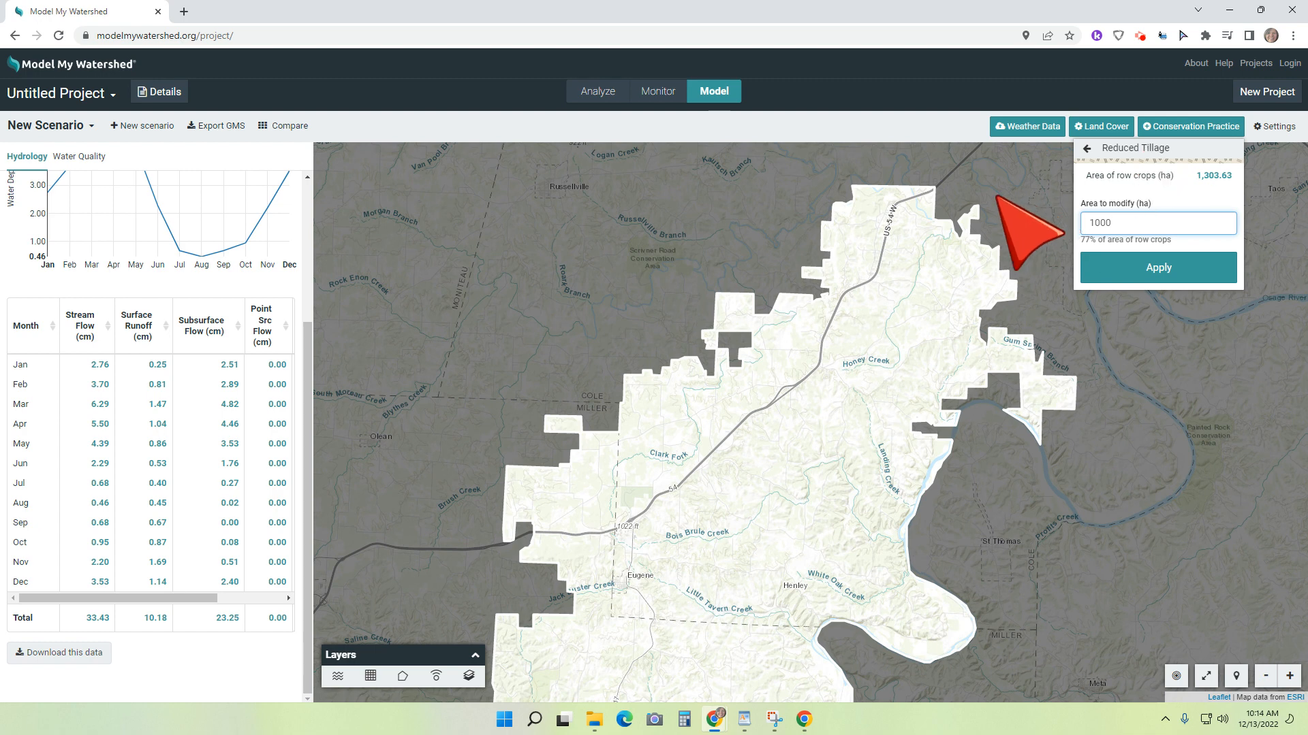
pyautogui.click(1136, 266)
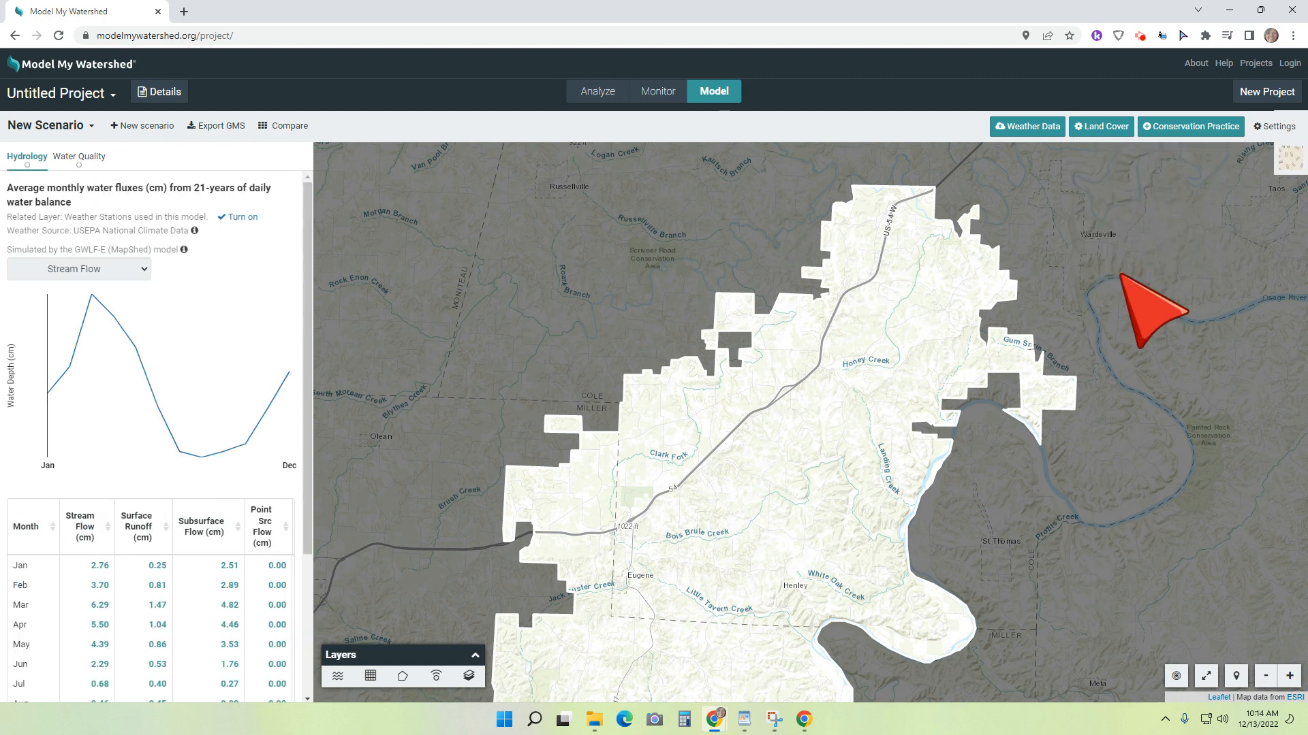
# Step: Review the scenario's monthly hydrology chart and table, and remove the Reduced Tillage modification
pyautogui.scroll(-3, 90, 409)
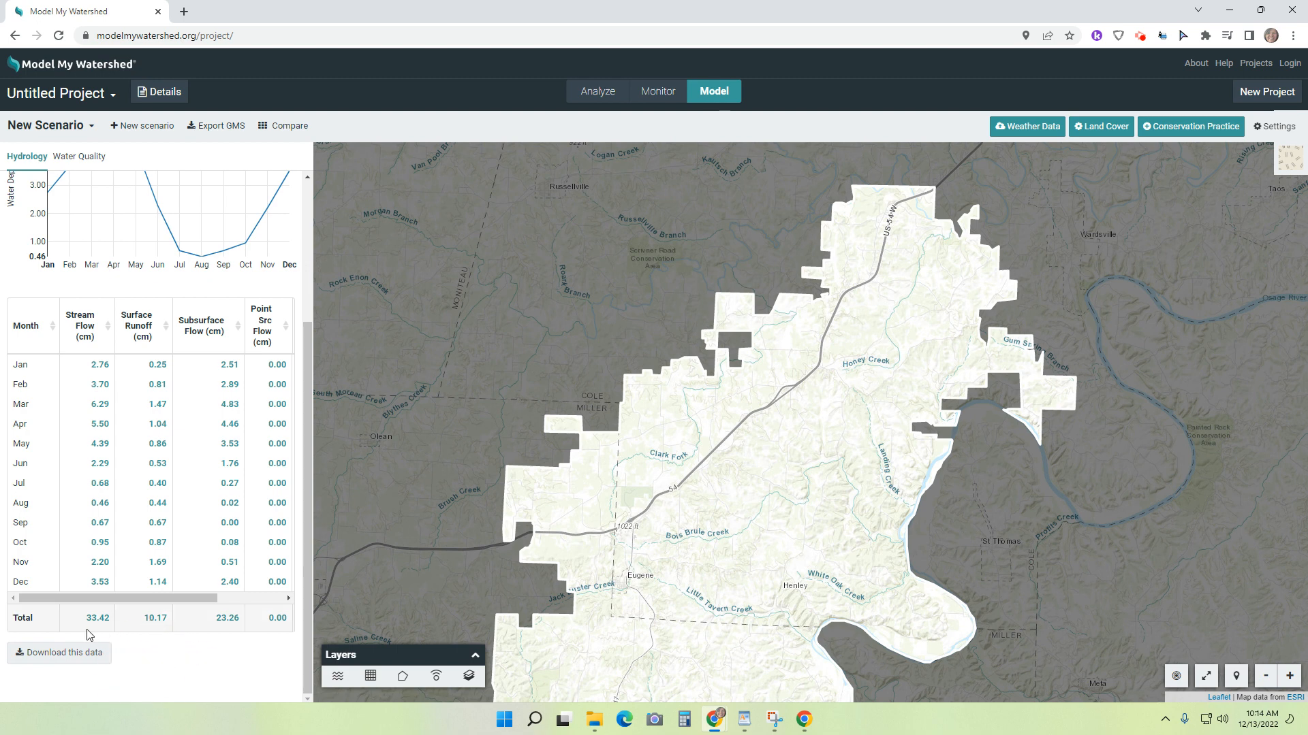
pyautogui.scroll(1, 151, 625)
pyautogui.scroll(1, 158, 636)
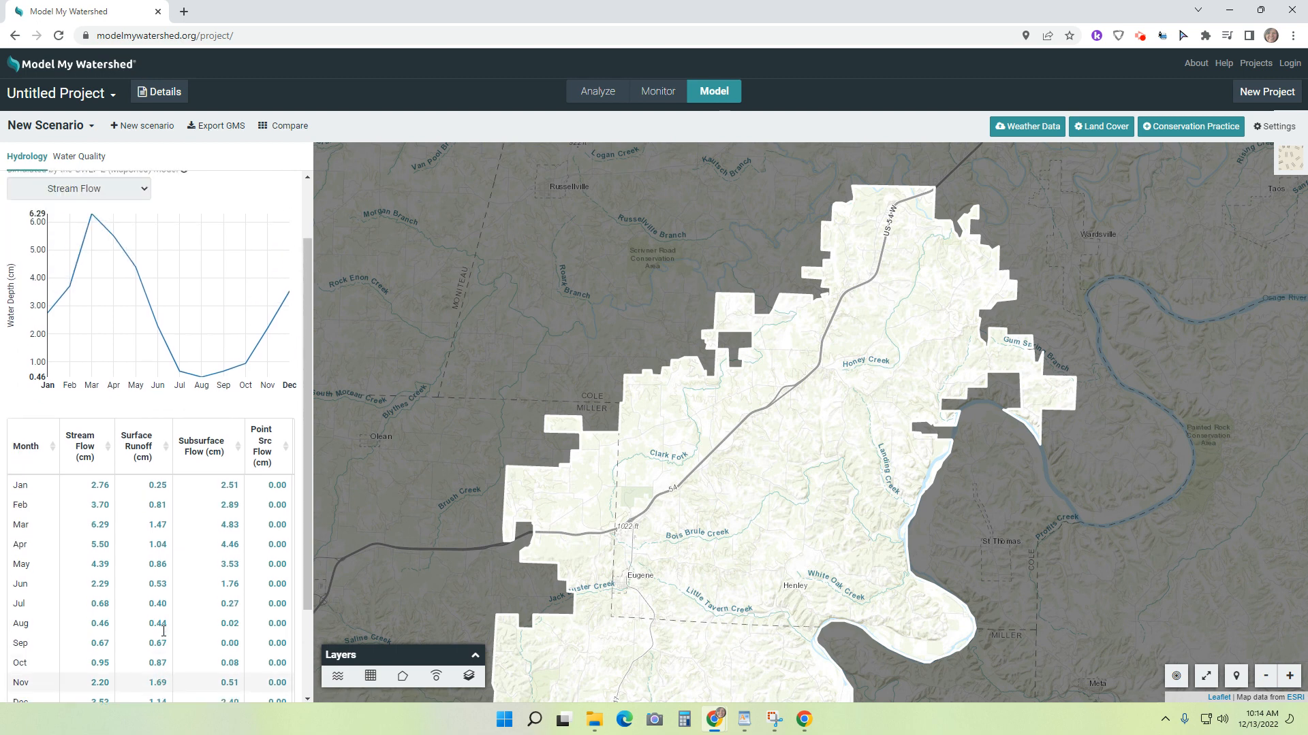
pyautogui.scroll(-2, 157, 636)
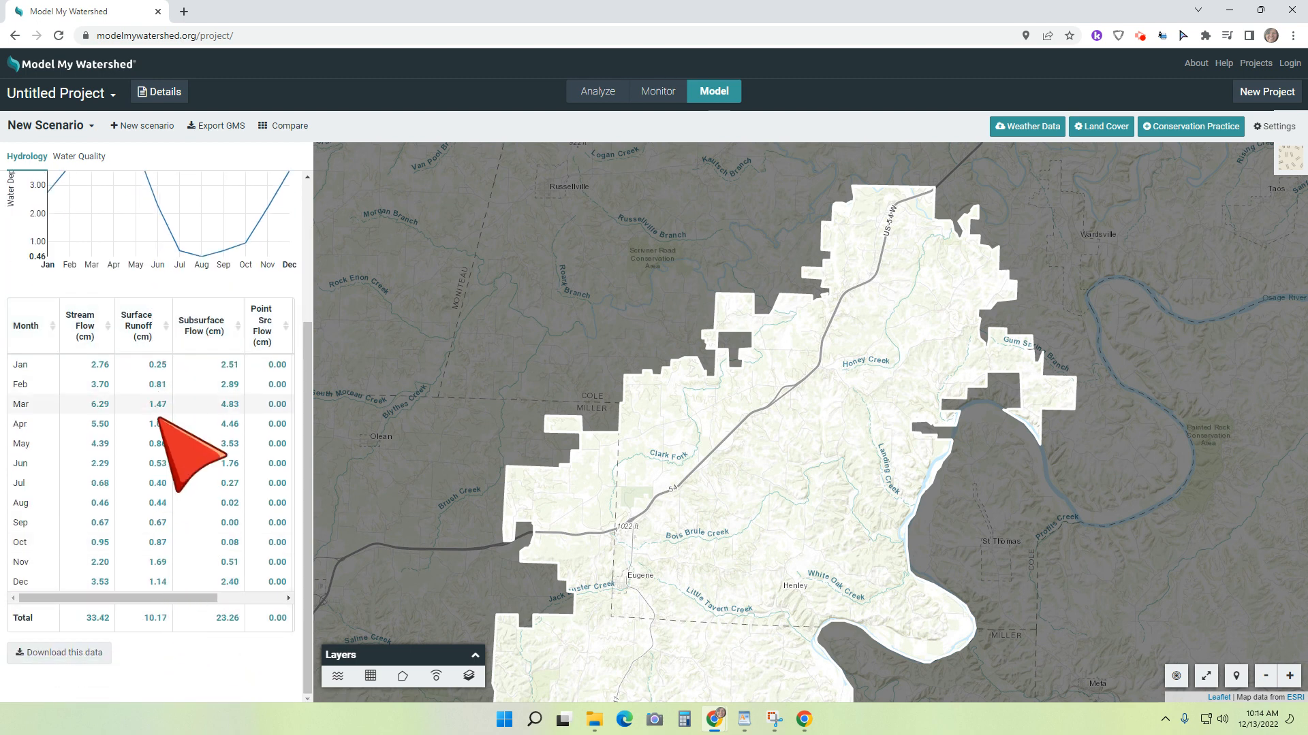
pyautogui.click(1286, 161)
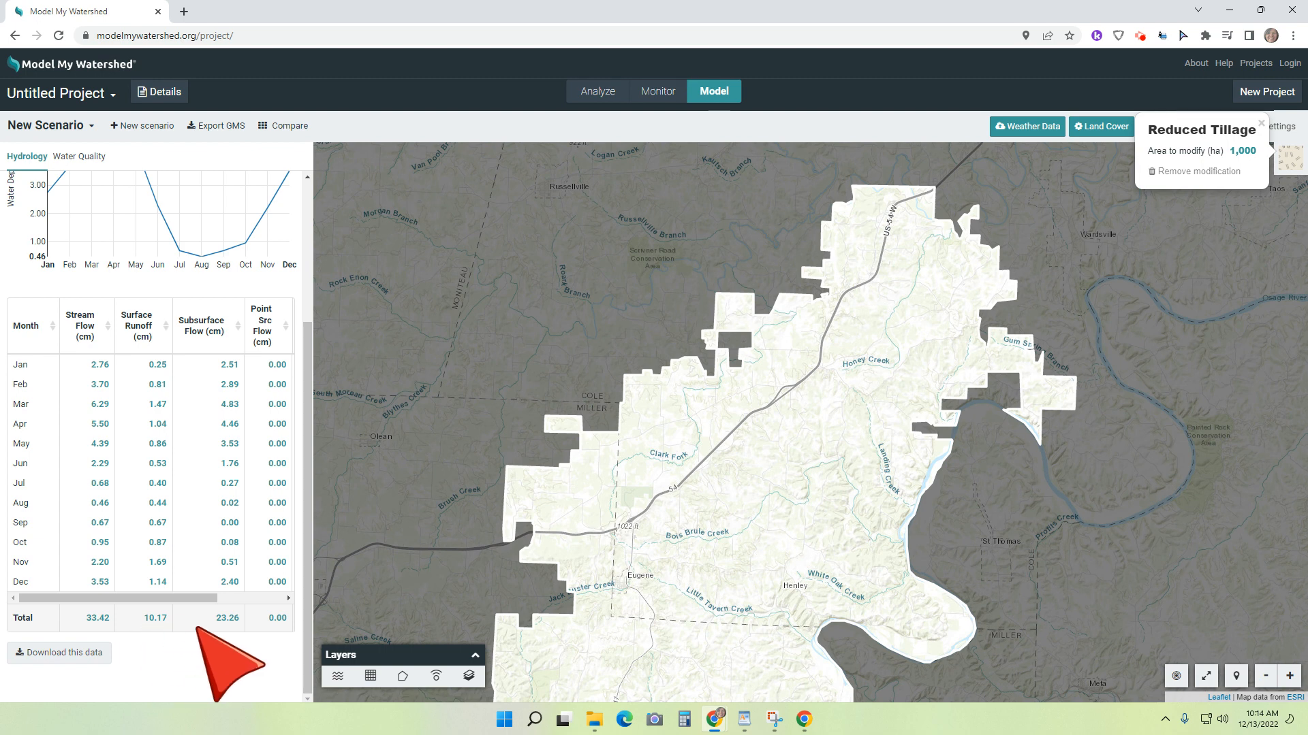
pyautogui.click(1181, 170)
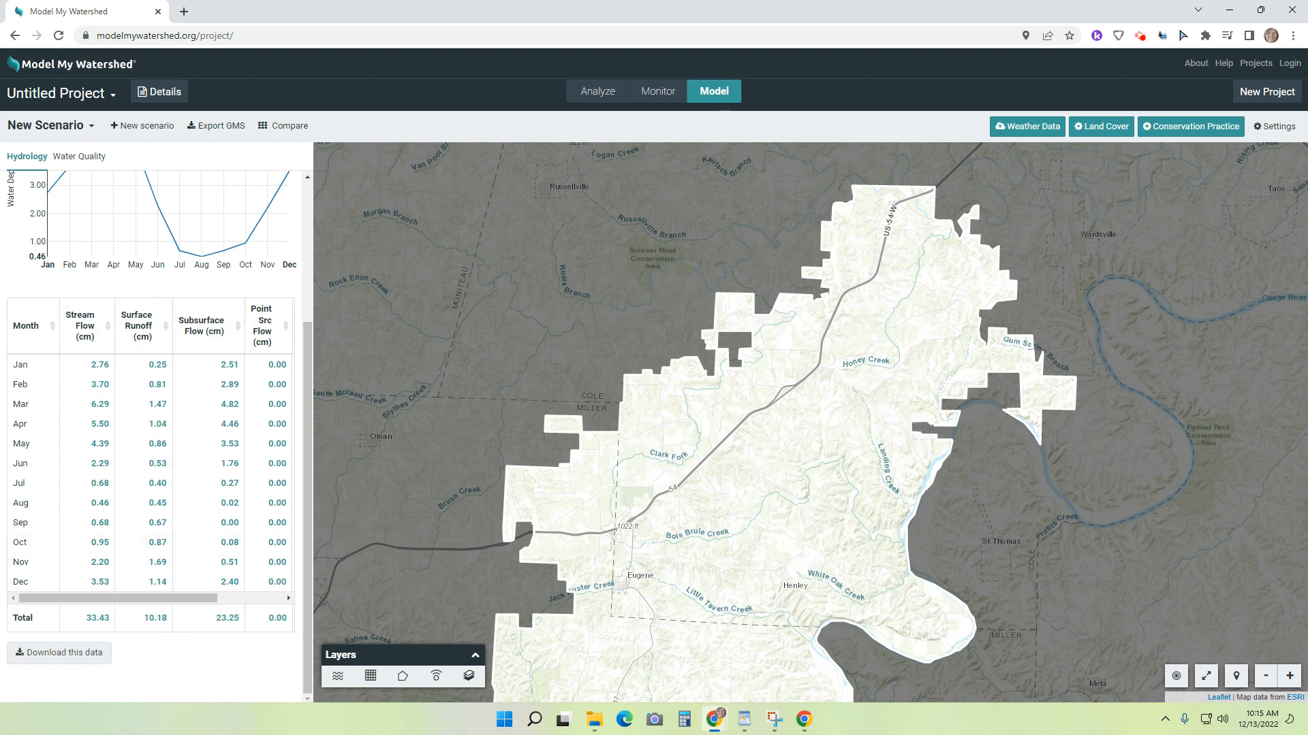
# Step: Apply the No Till Agriculture conservation practice to 1000 ha of row crops
pyautogui.click(1193, 125)
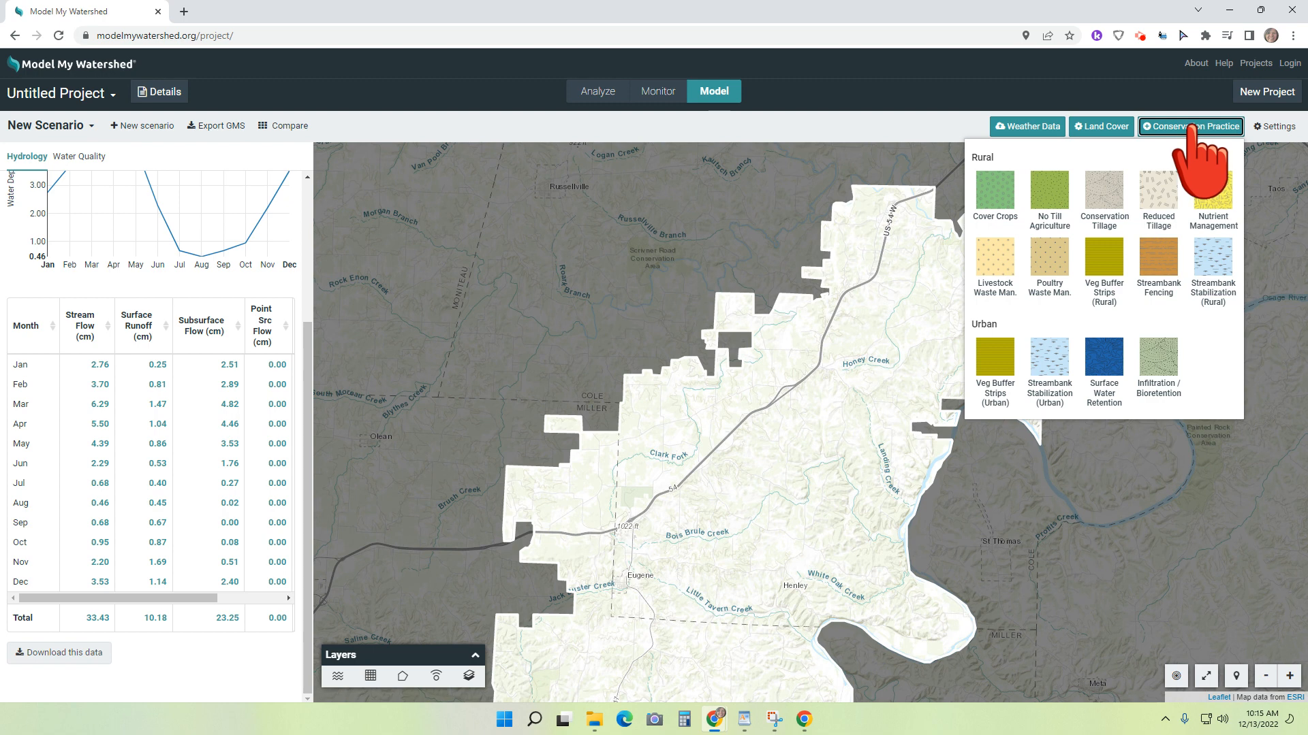
pyautogui.moveTo(1066, 308)
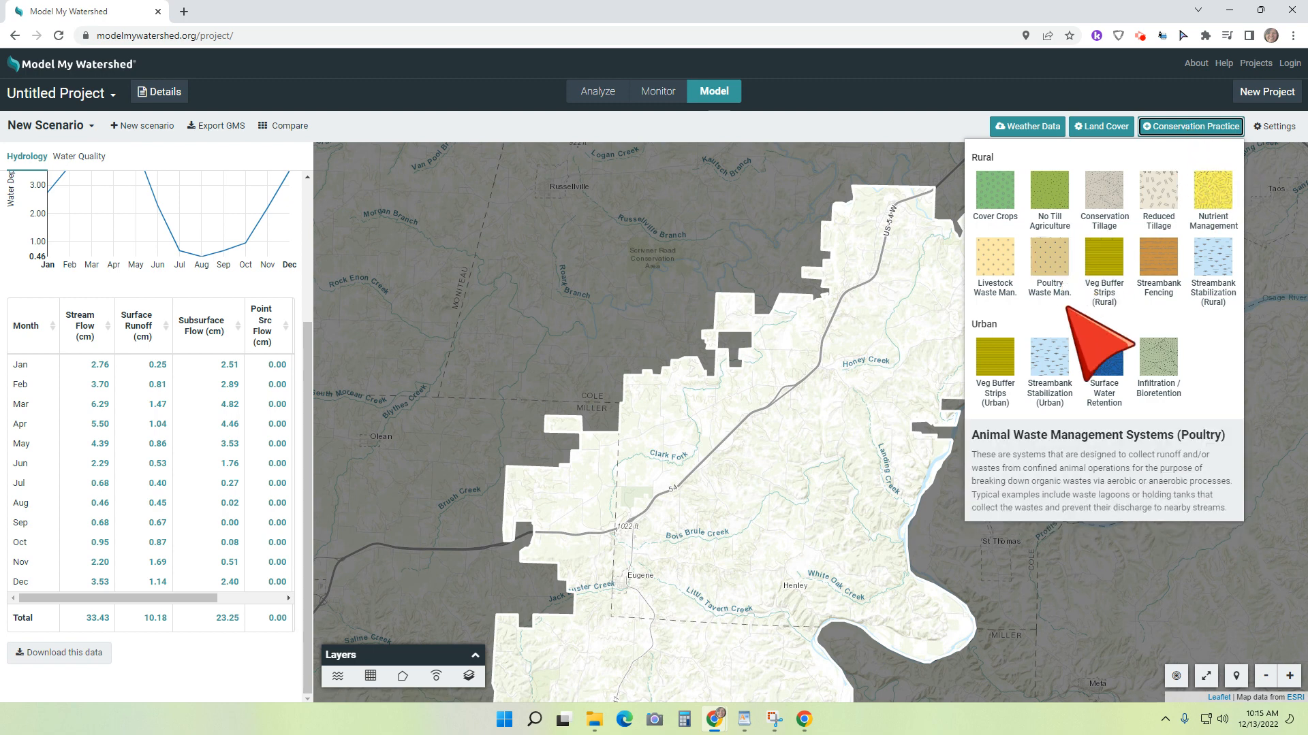
pyautogui.click(1050, 191)
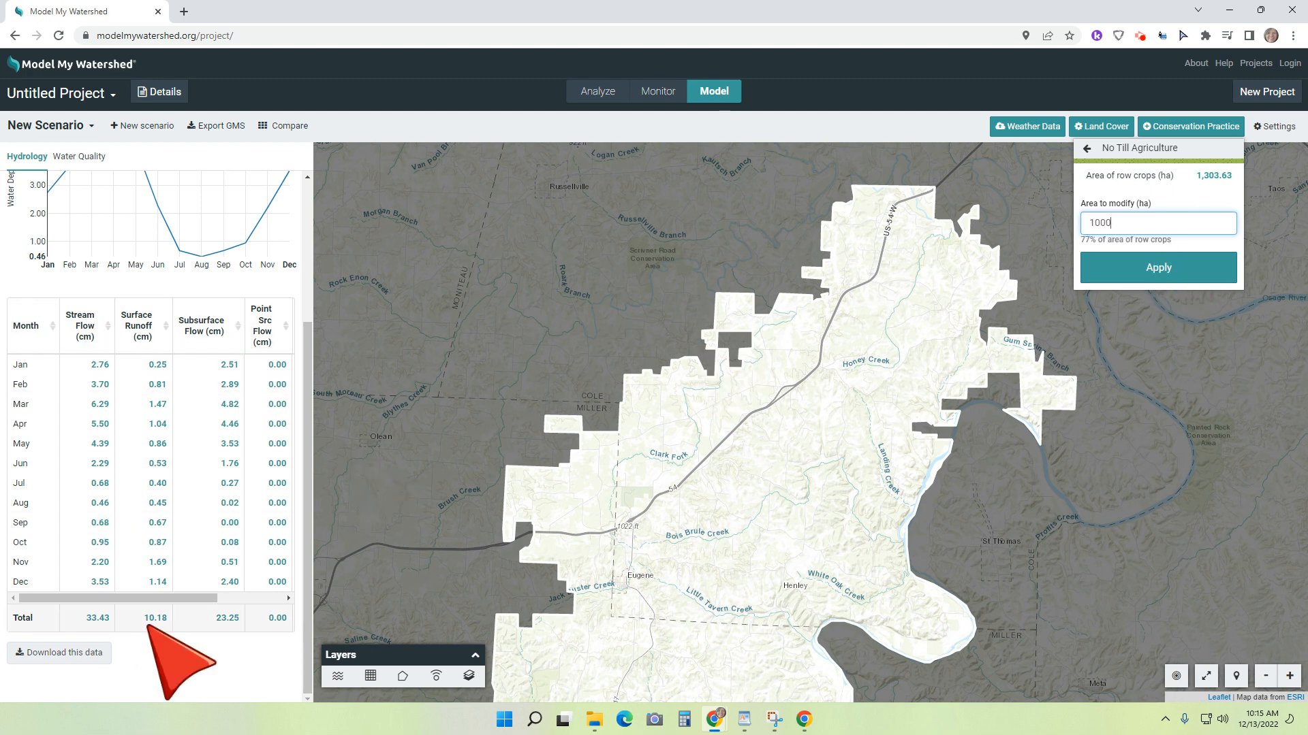
pyautogui.click(1148, 267)
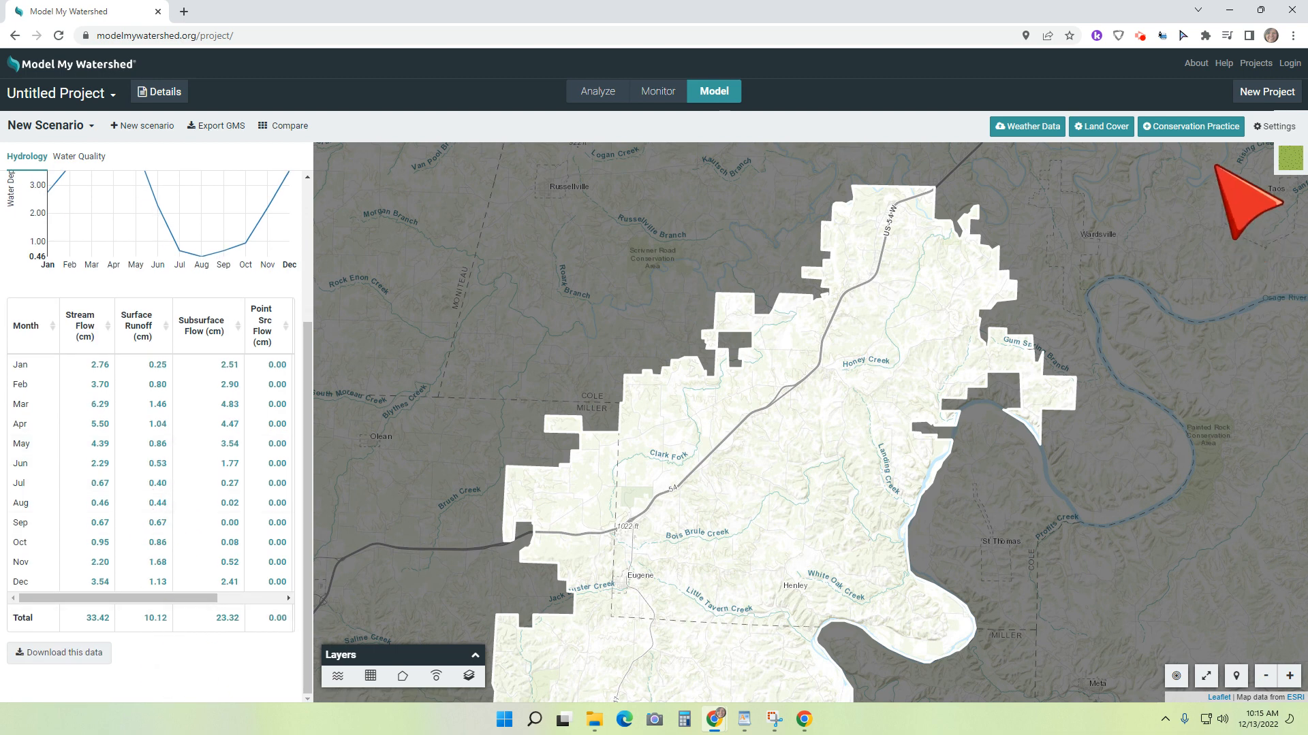
# Step: Add Conservation Tillage on 300 ha of row crops and check the monthly hydrology totals
pyautogui.click(1216, 127)
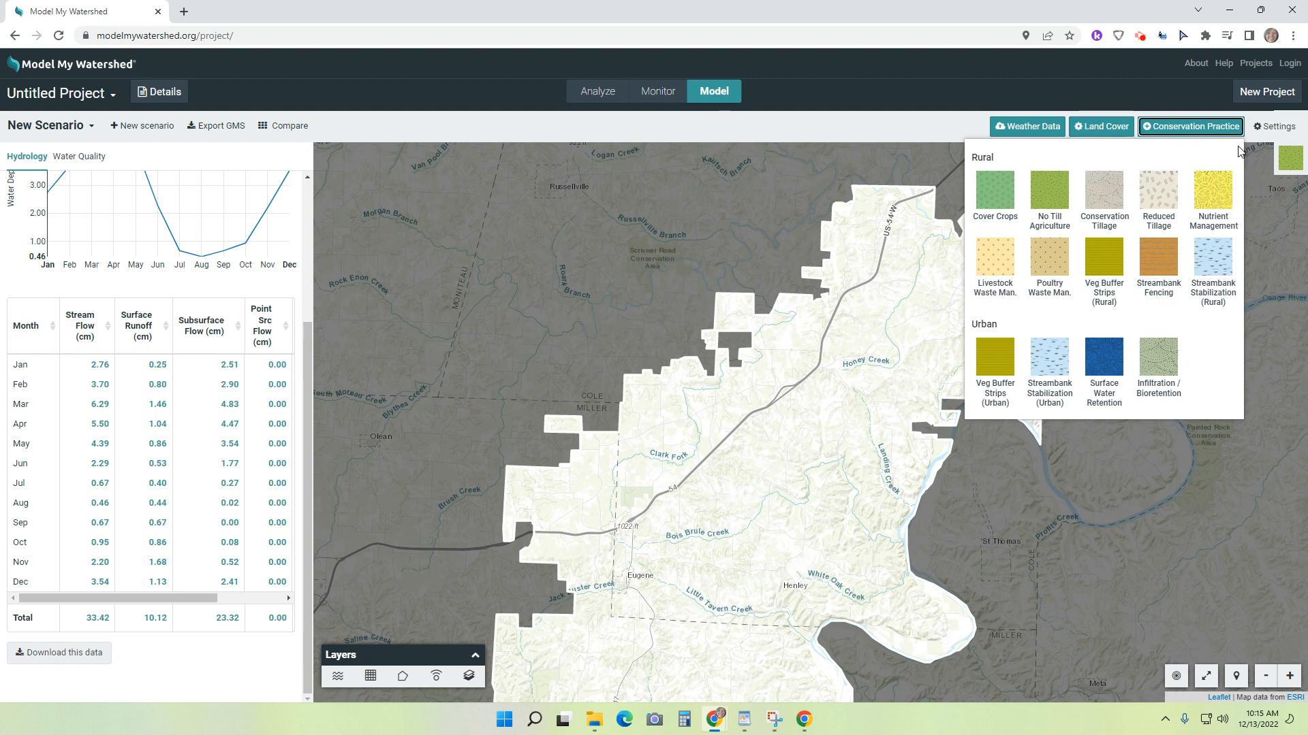
pyautogui.click(1102, 196)
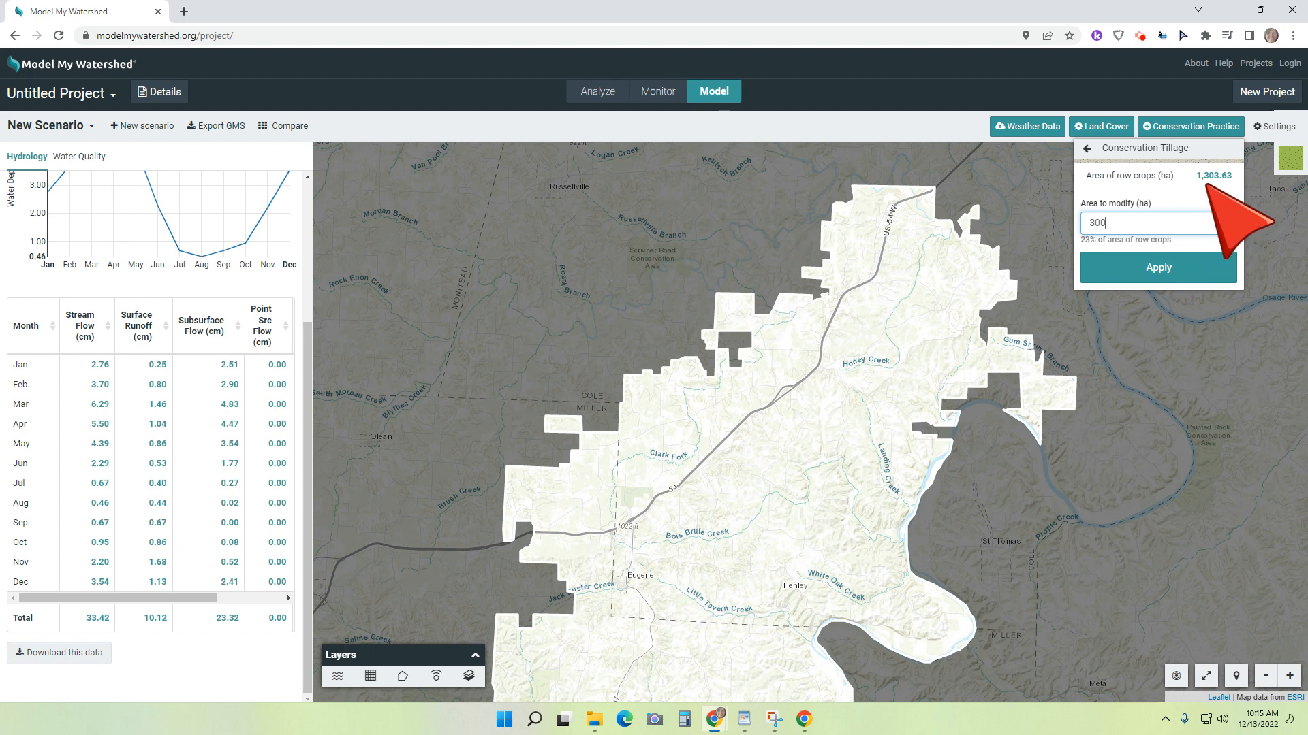
pyautogui.click(1158, 276)
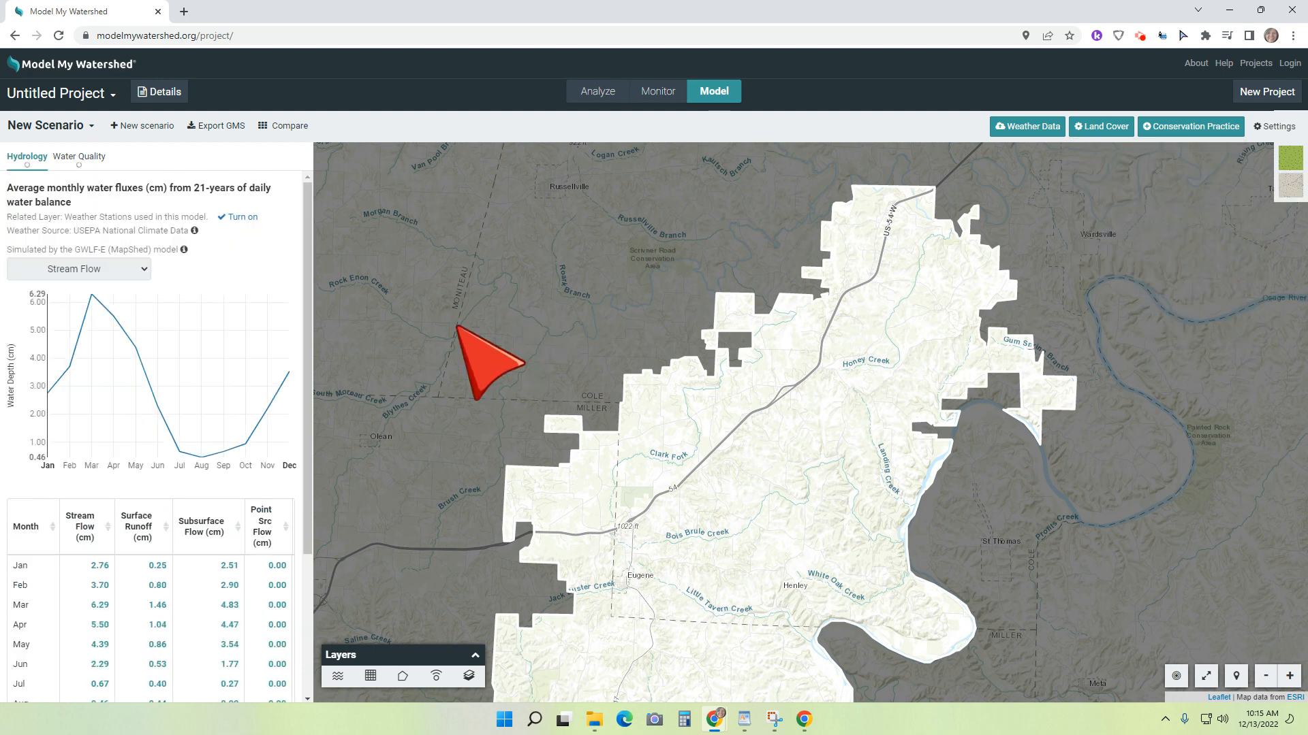
pyautogui.scroll(-3, 147, 652)
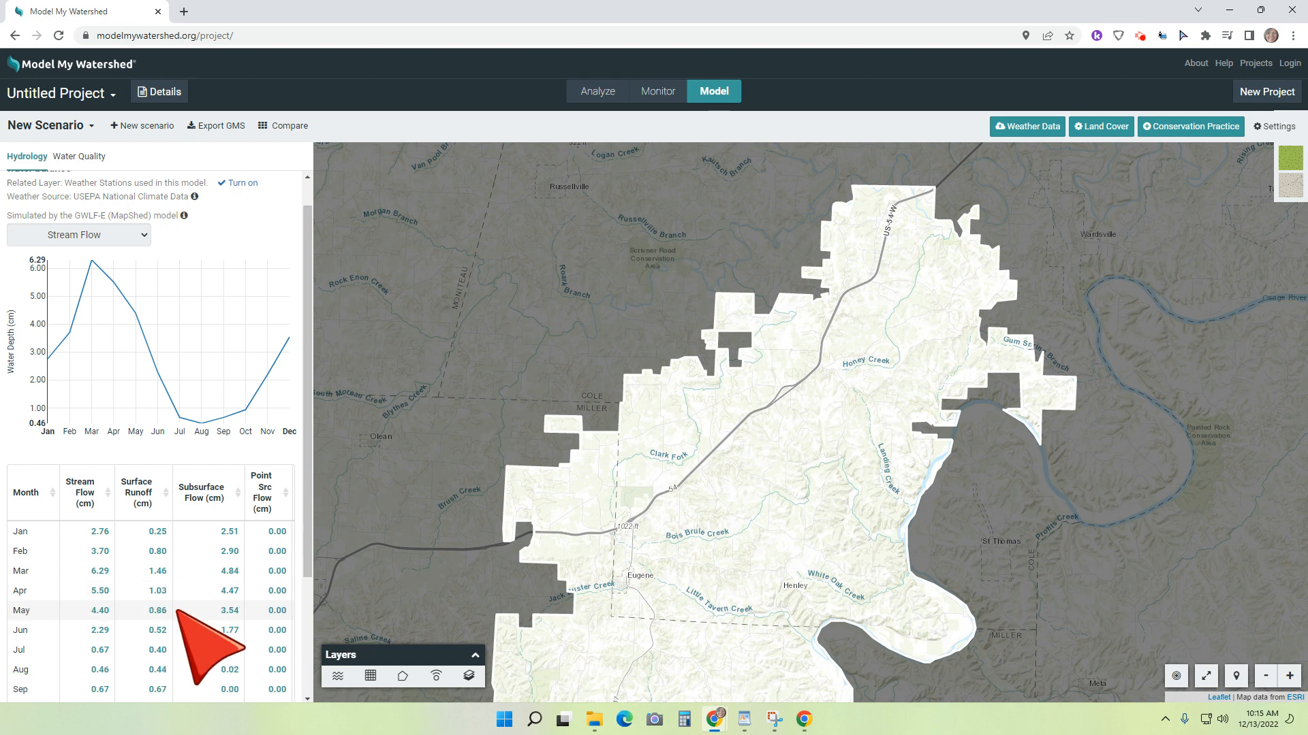
# Step: Add rural Streambank Stabilization along 150 km of streams in agricultural areas and review the updated hydrology table
pyautogui.click(1185, 126)
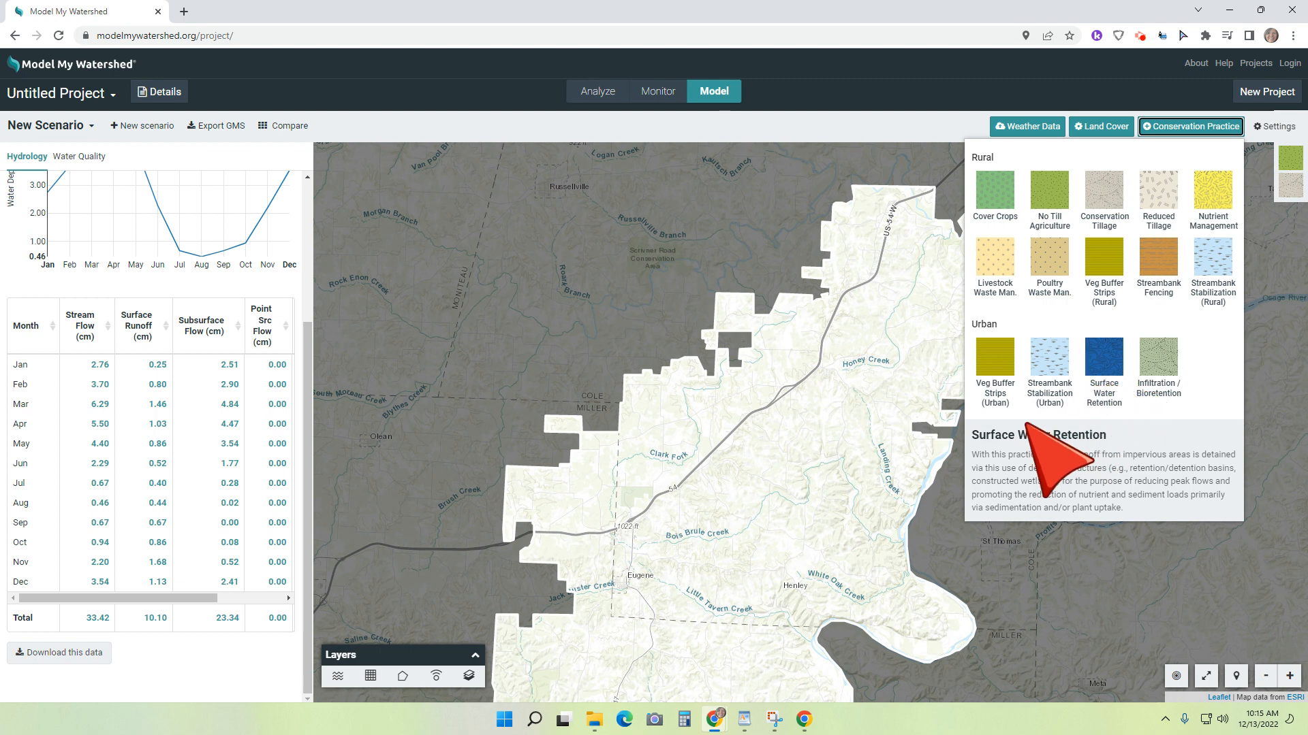
pyautogui.click(1209, 260)
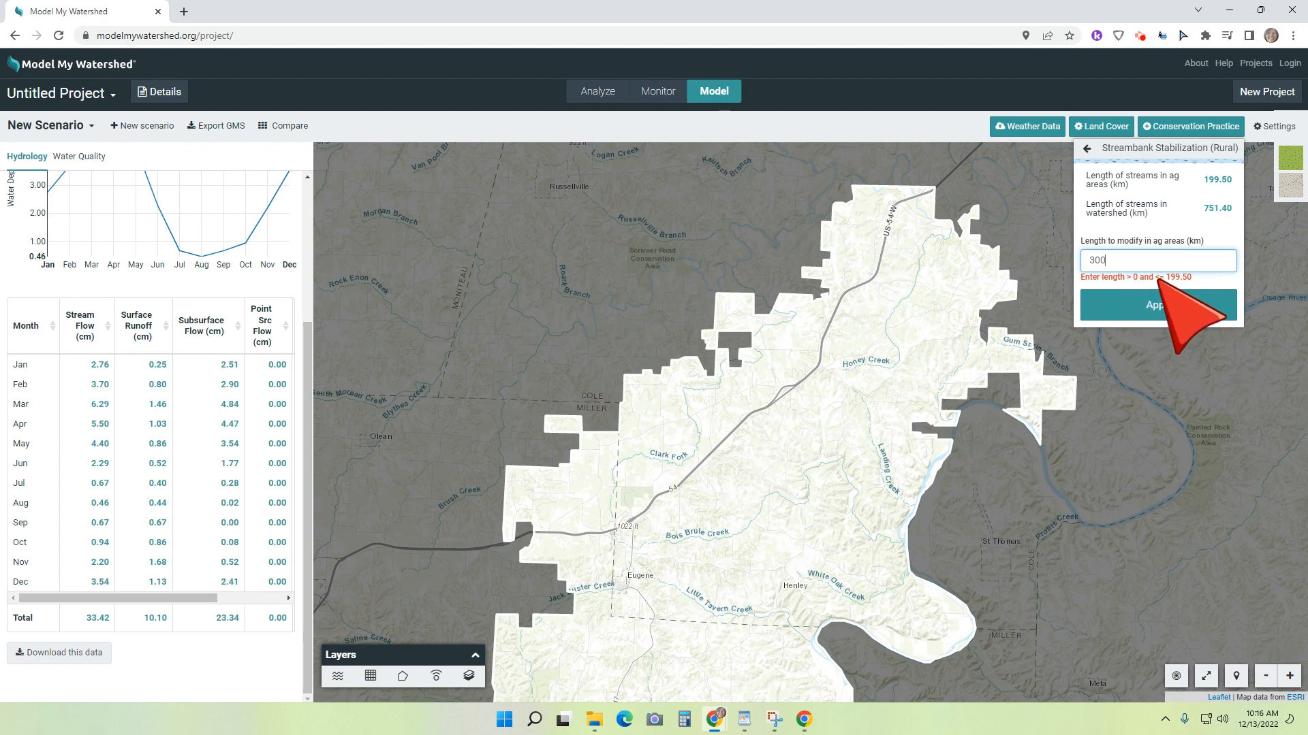
pyautogui.moveTo(1117, 257); pyautogui.dragTo(1081, 256)
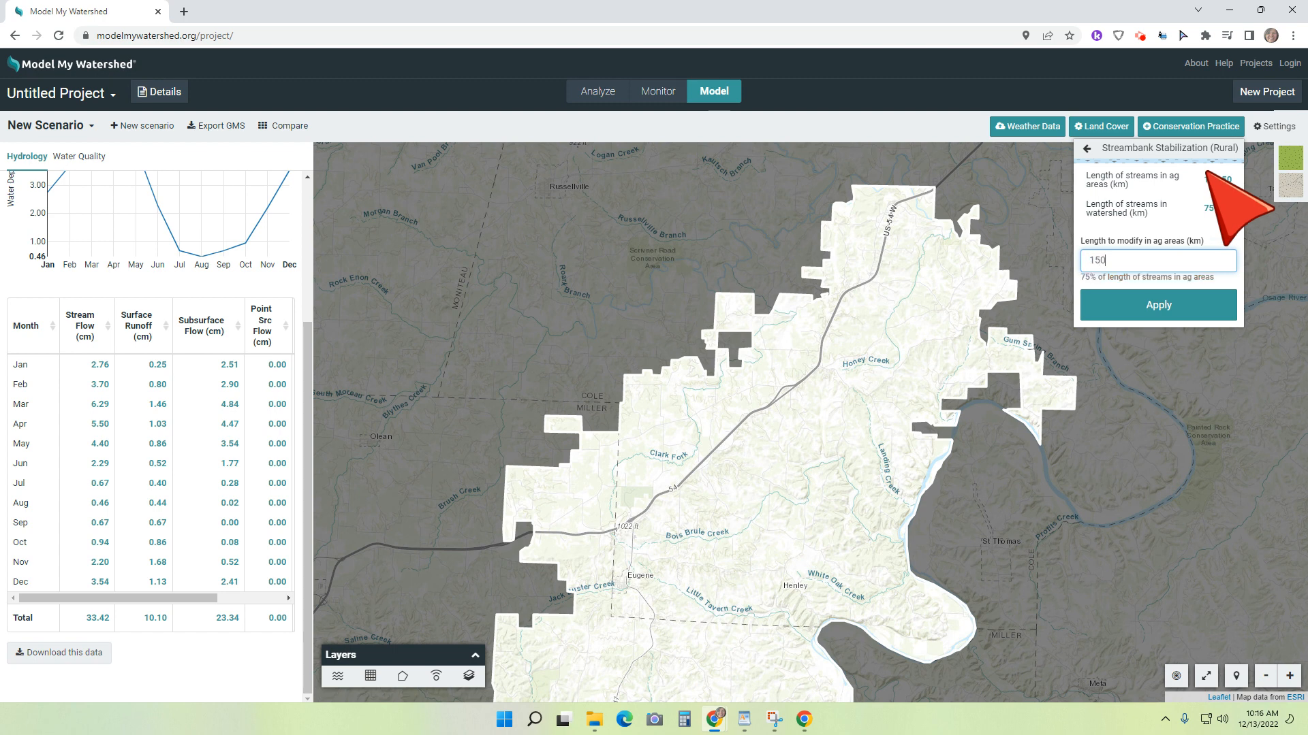
pyautogui.click(1144, 308)
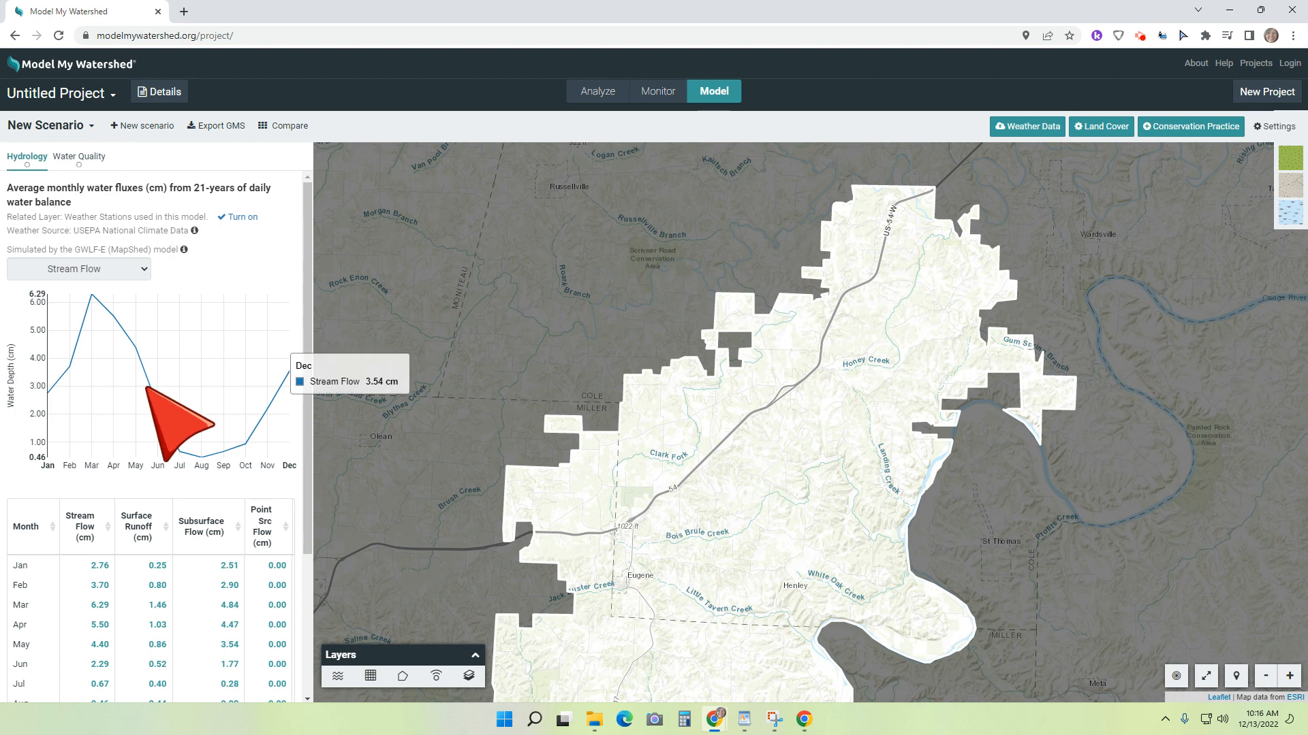
pyautogui.scroll(-3, 146, 388)
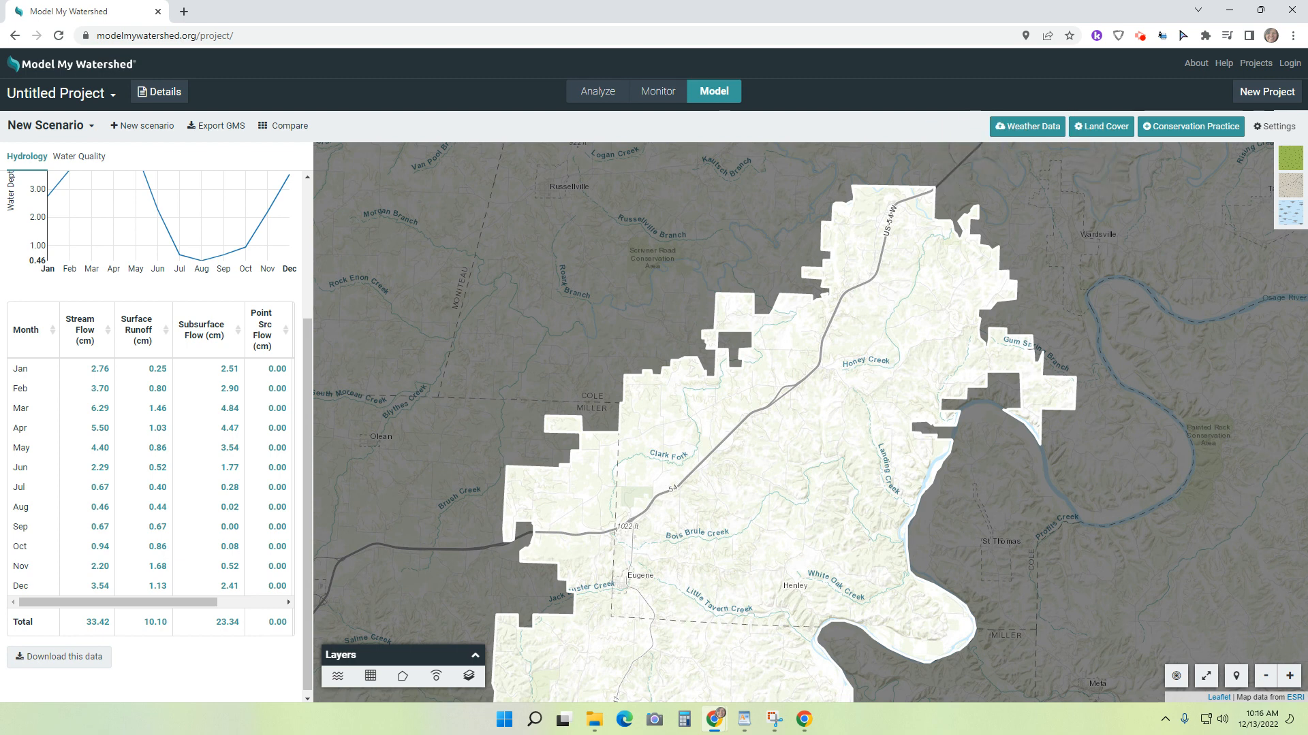
pyautogui.doubleClick(428, 463)
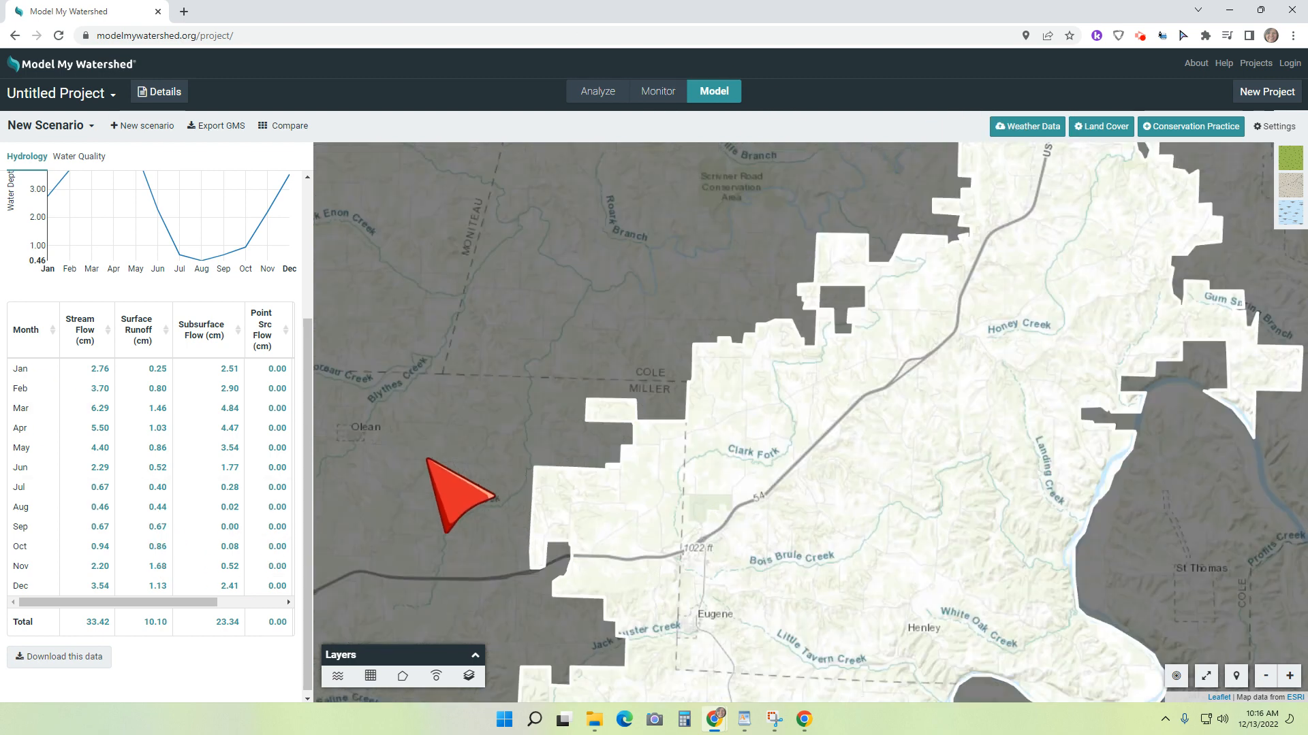
pyautogui.scroll(-1, 724, 472)
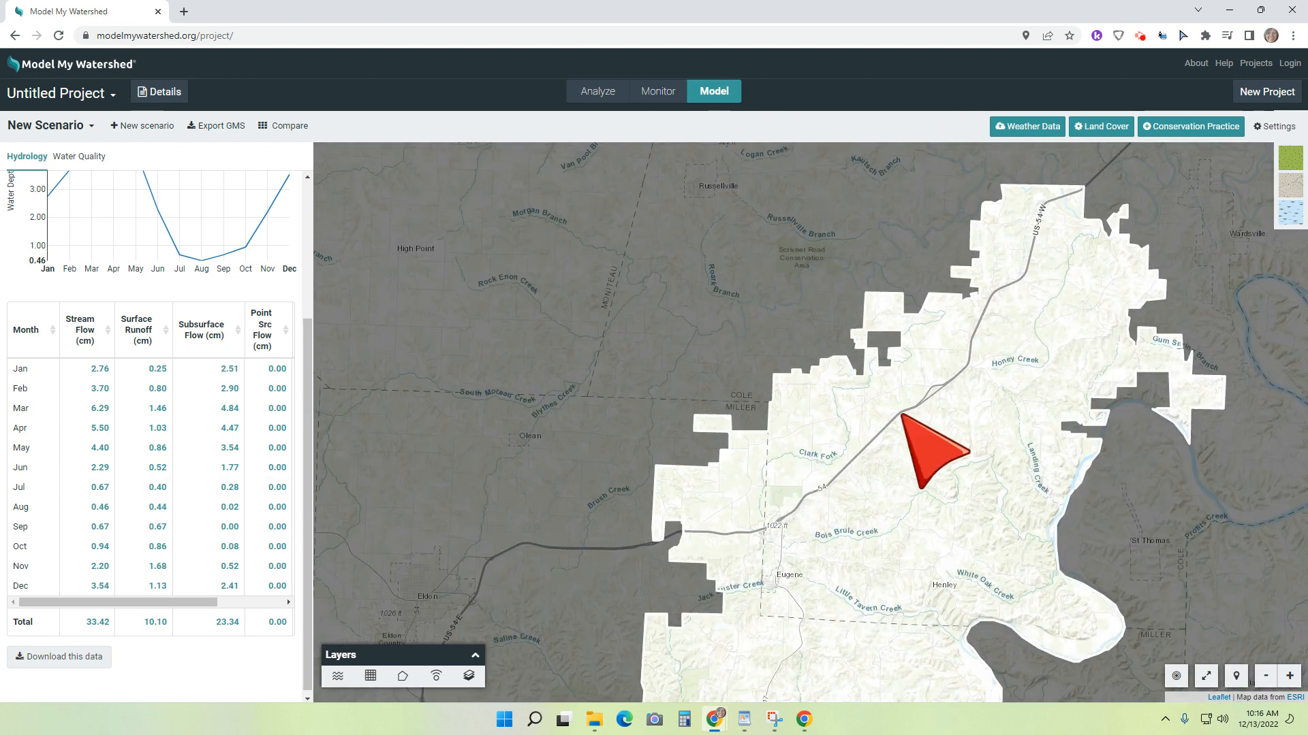